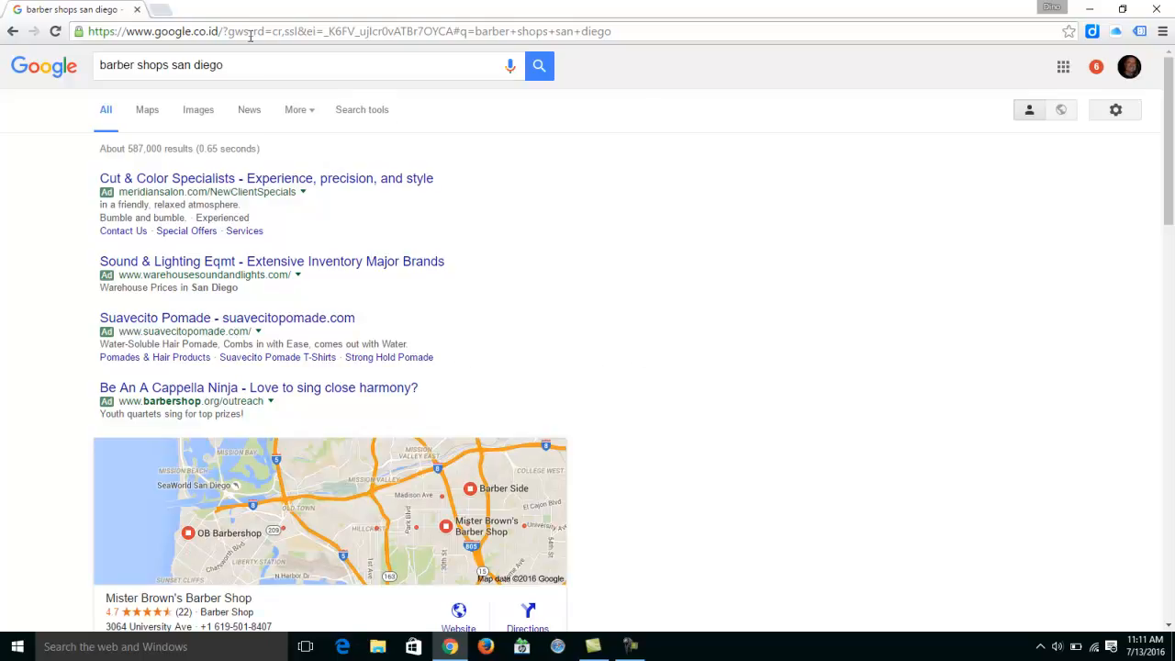
drag(237, 62, 91, 57)
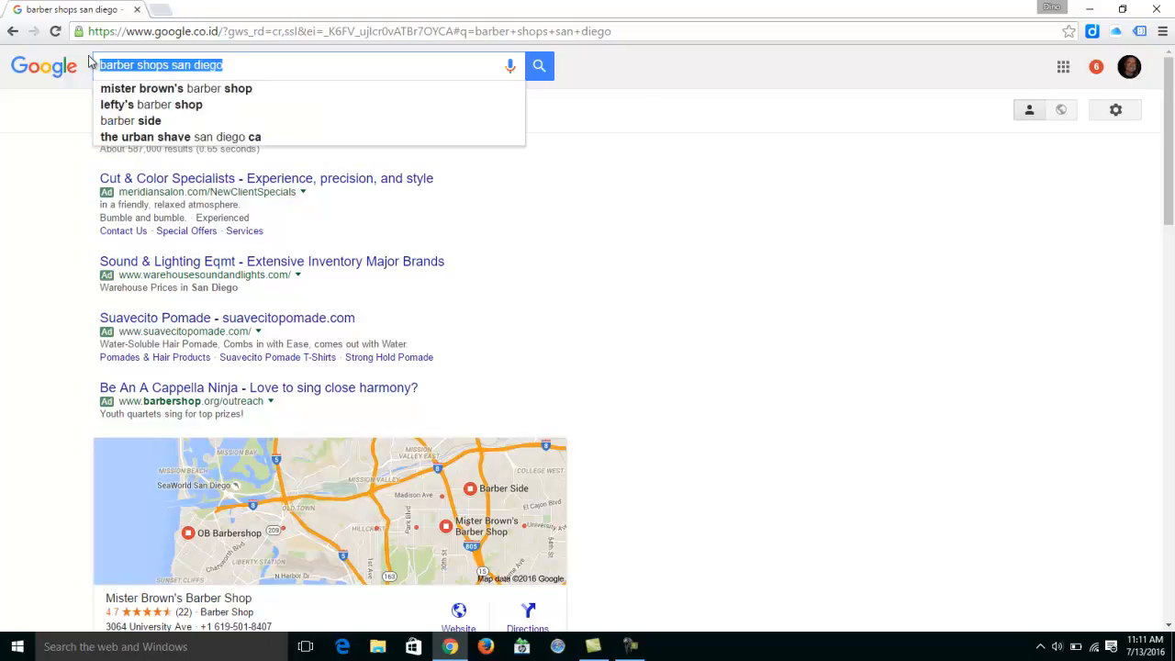
click(664, 223)
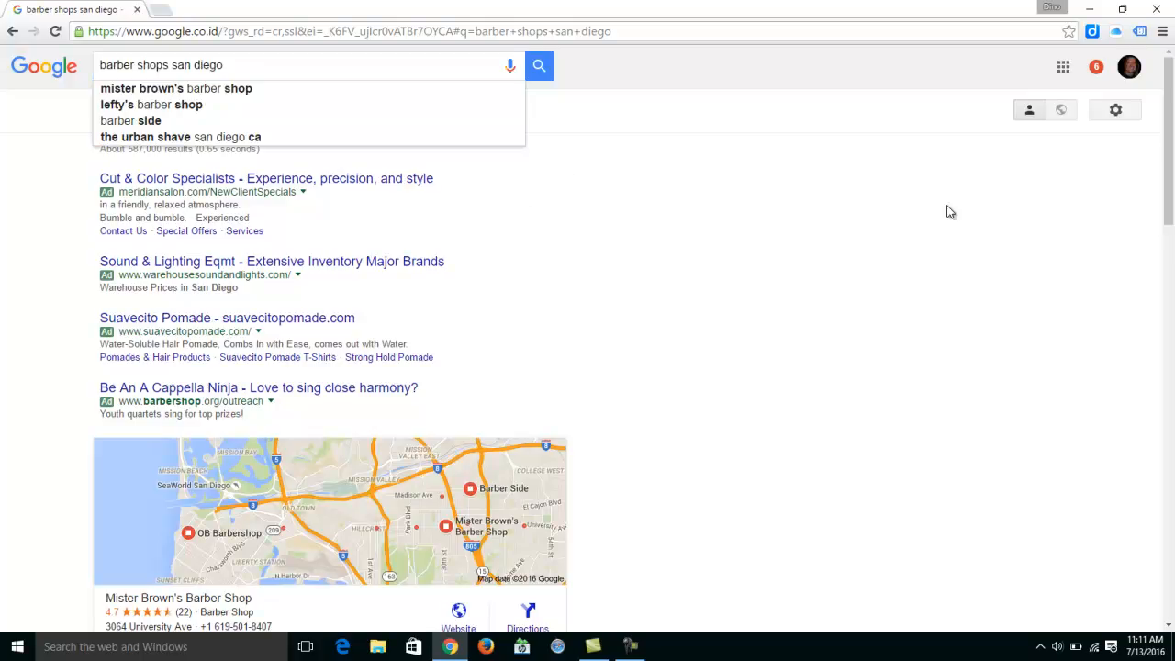
drag(1168, 177, 1156, 136)
- Search the web for "google adwords"
click(468, 34)
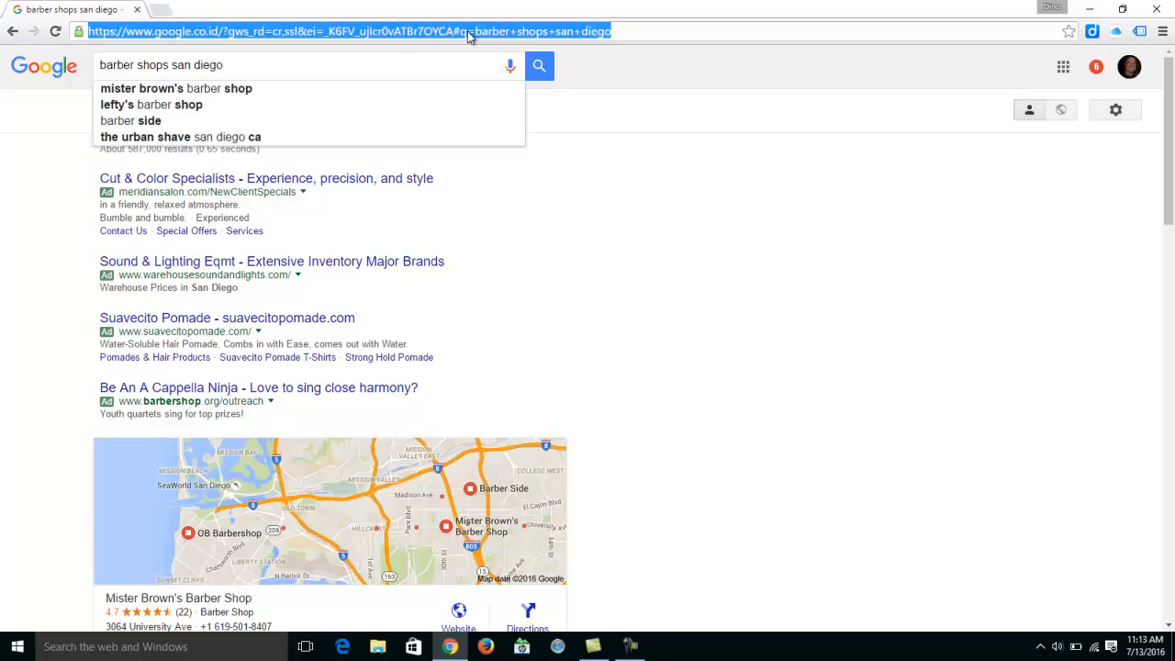
text(google a)
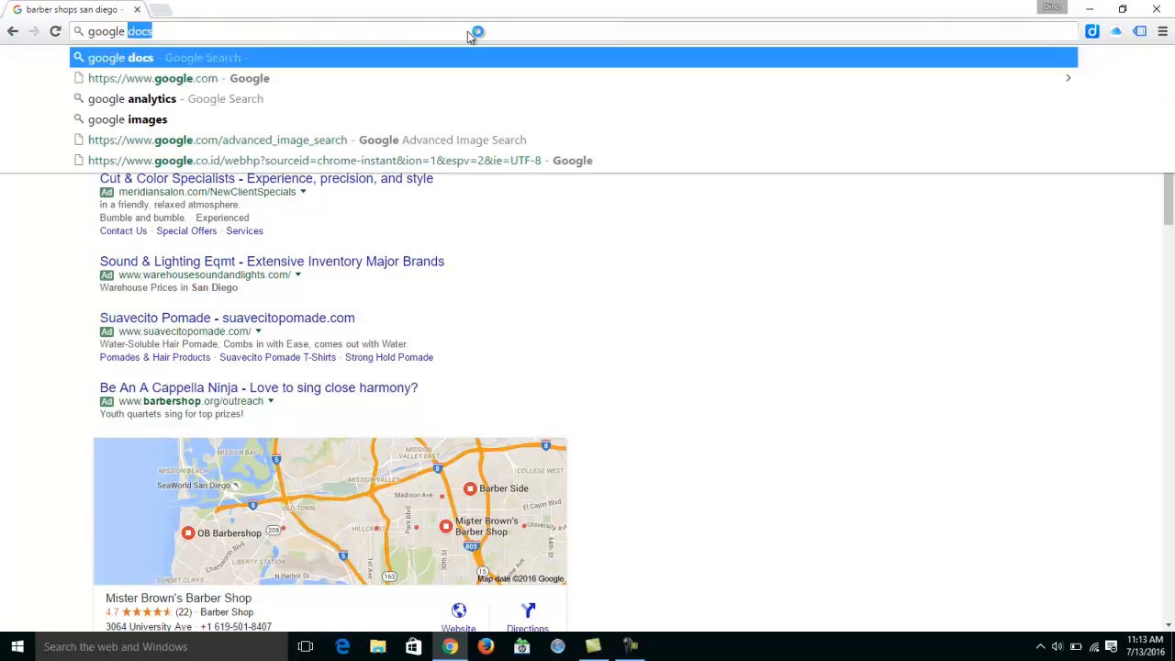
text(dwords)
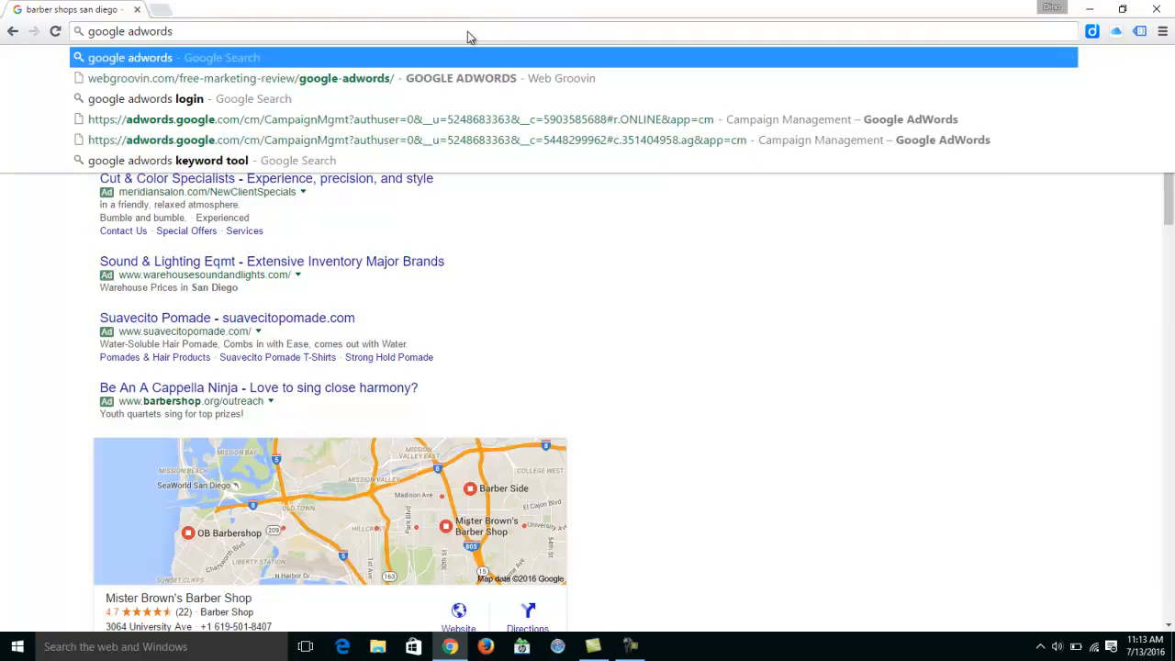
key(Return)
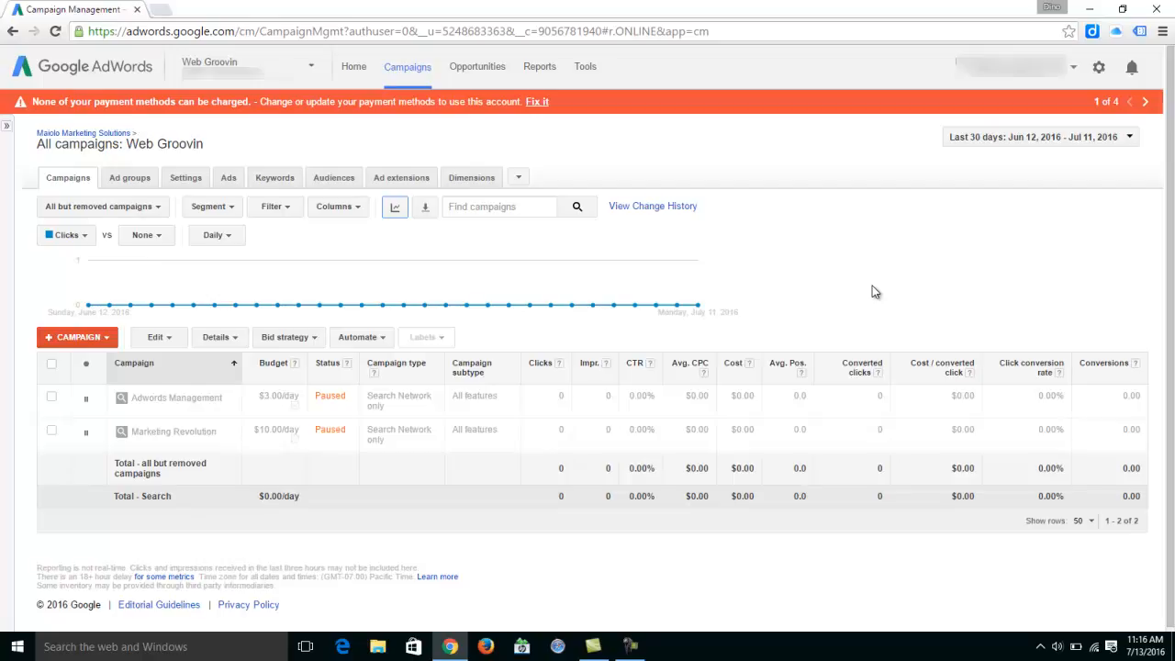
click(1100, 71)
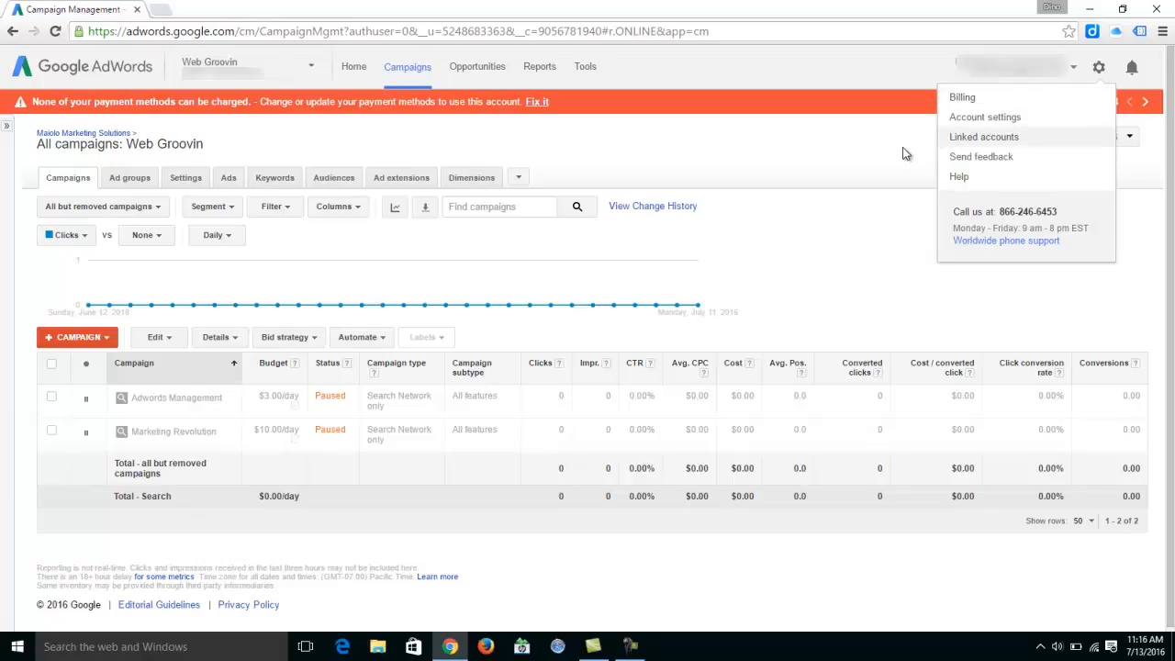
click(897, 226)
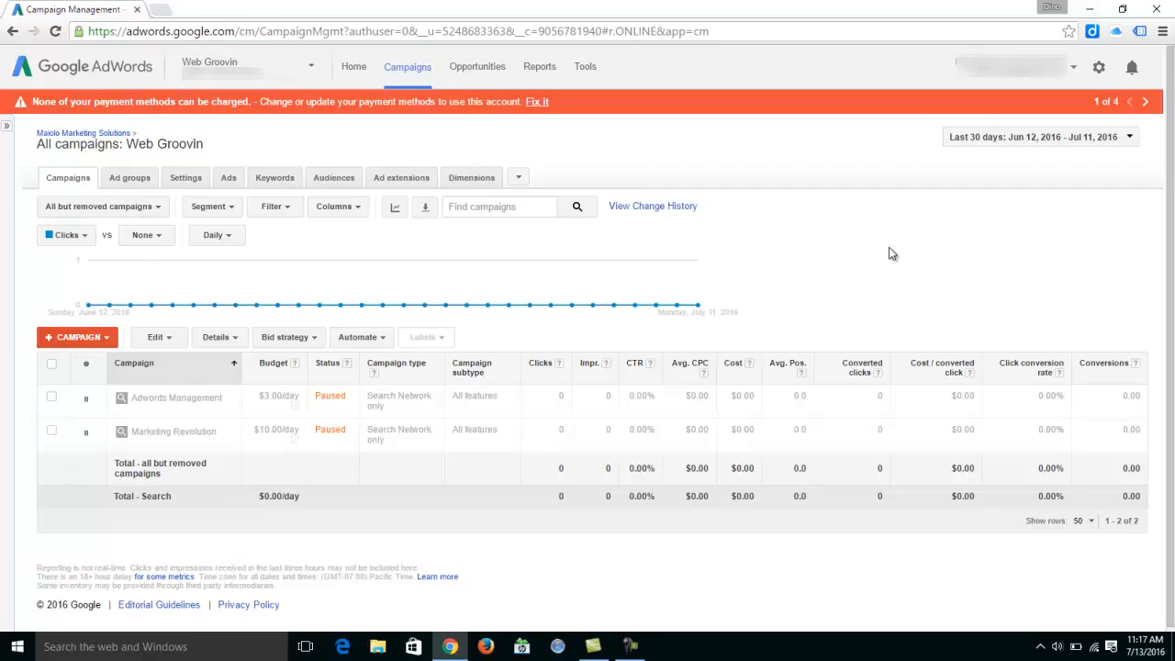
click(630, 646)
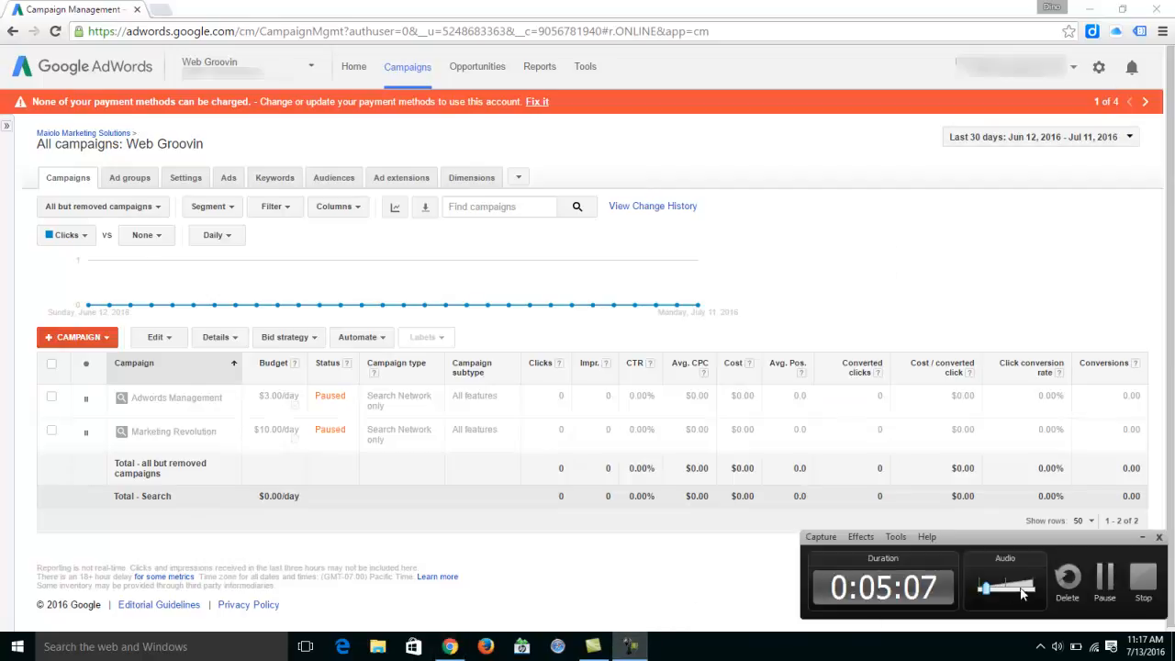
click(1105, 585)
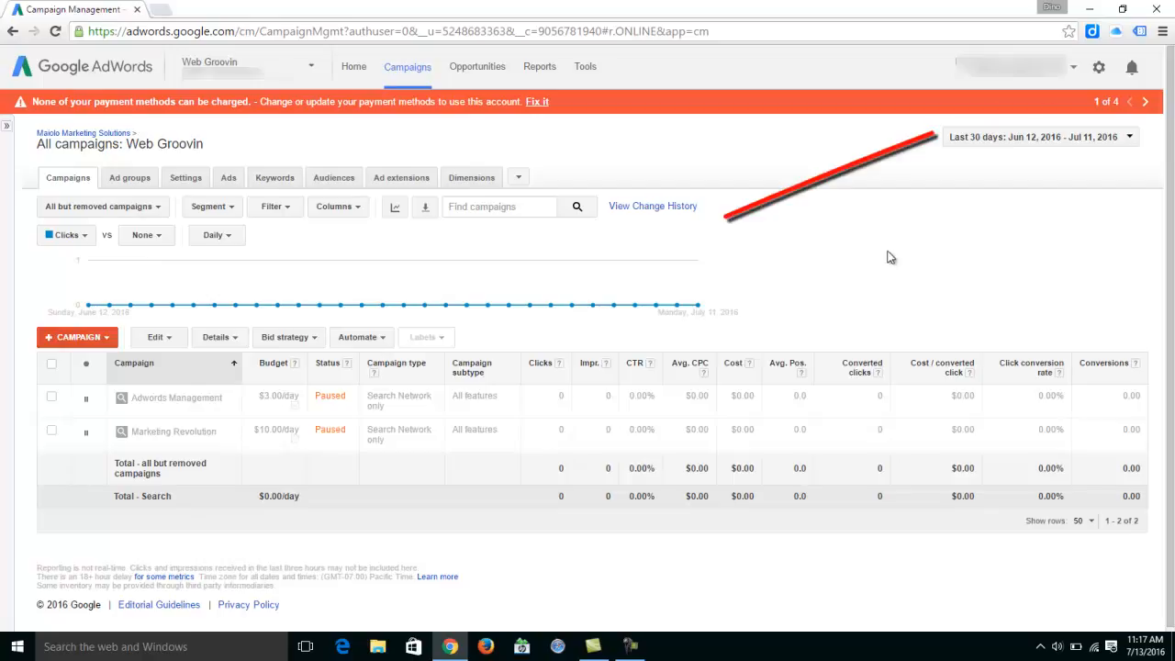
click(1098, 70)
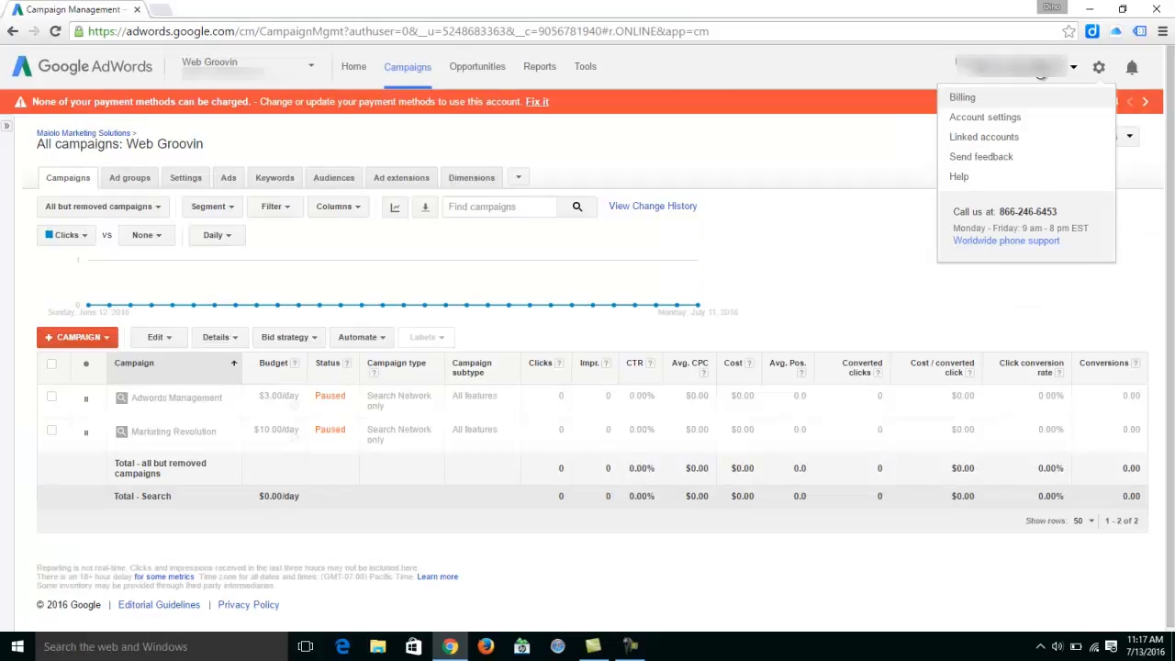
click(904, 156)
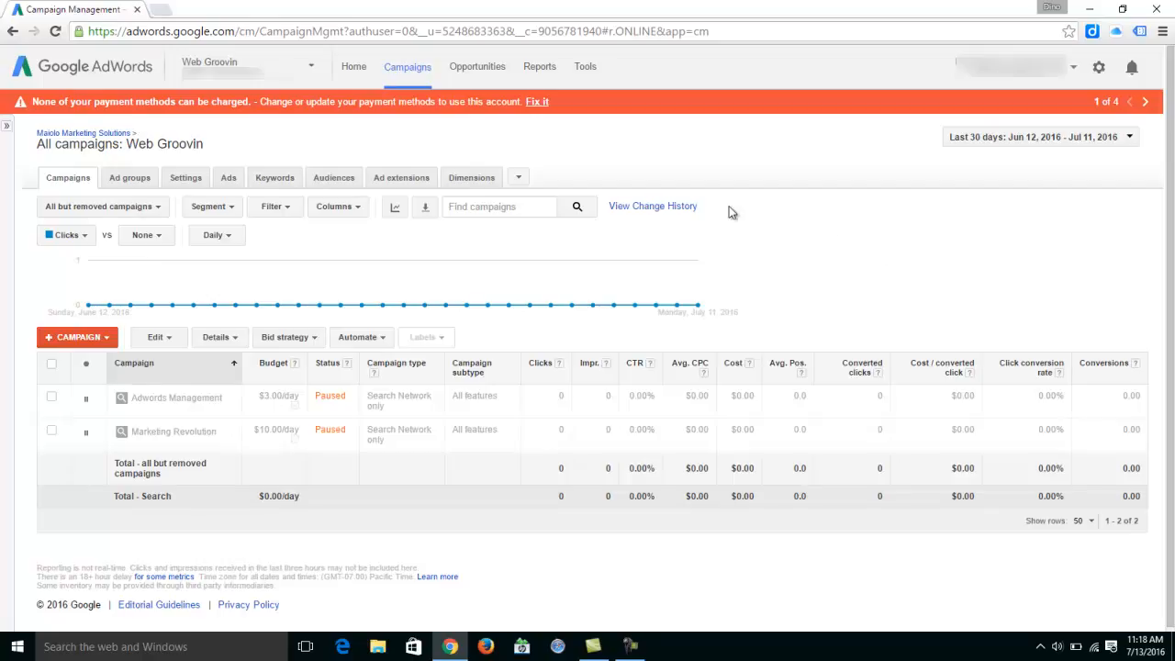
- Open Keyword Planner and expand the search for new keywords using a phrase, website or category
click(584, 70)
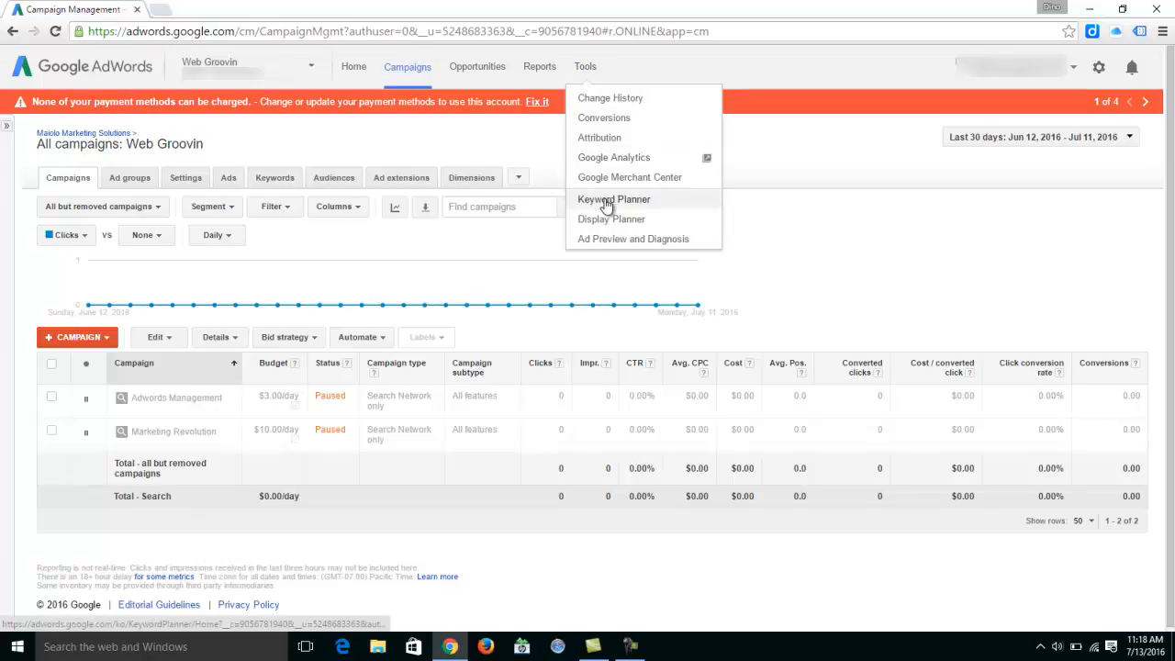
click(669, 204)
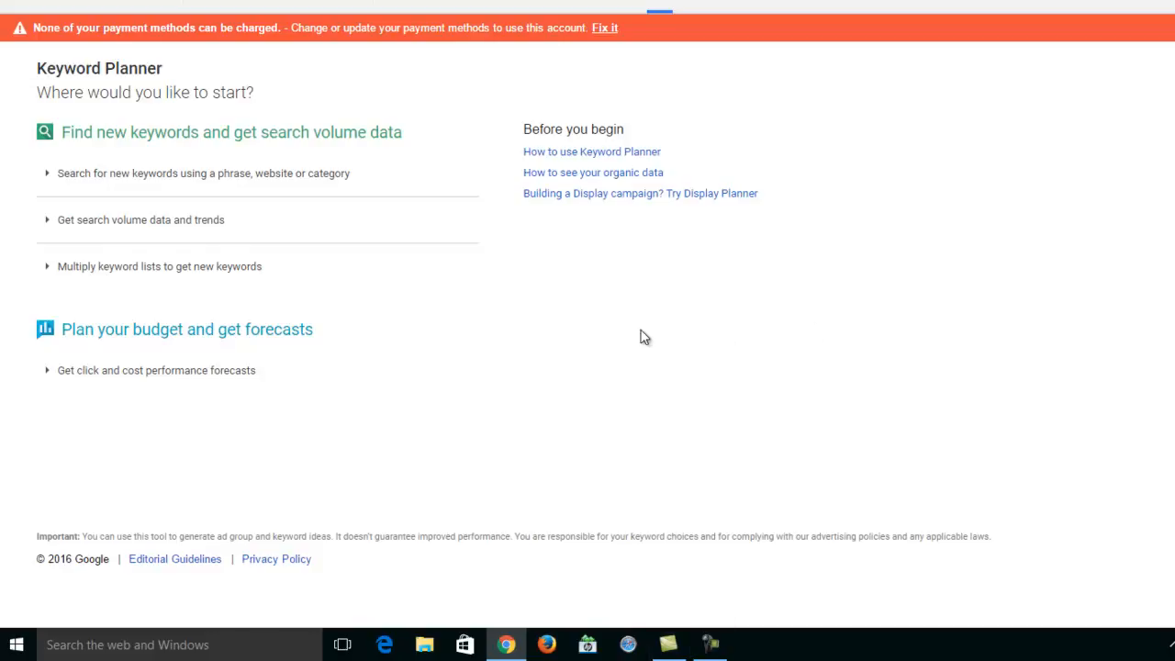
click(187, 189)
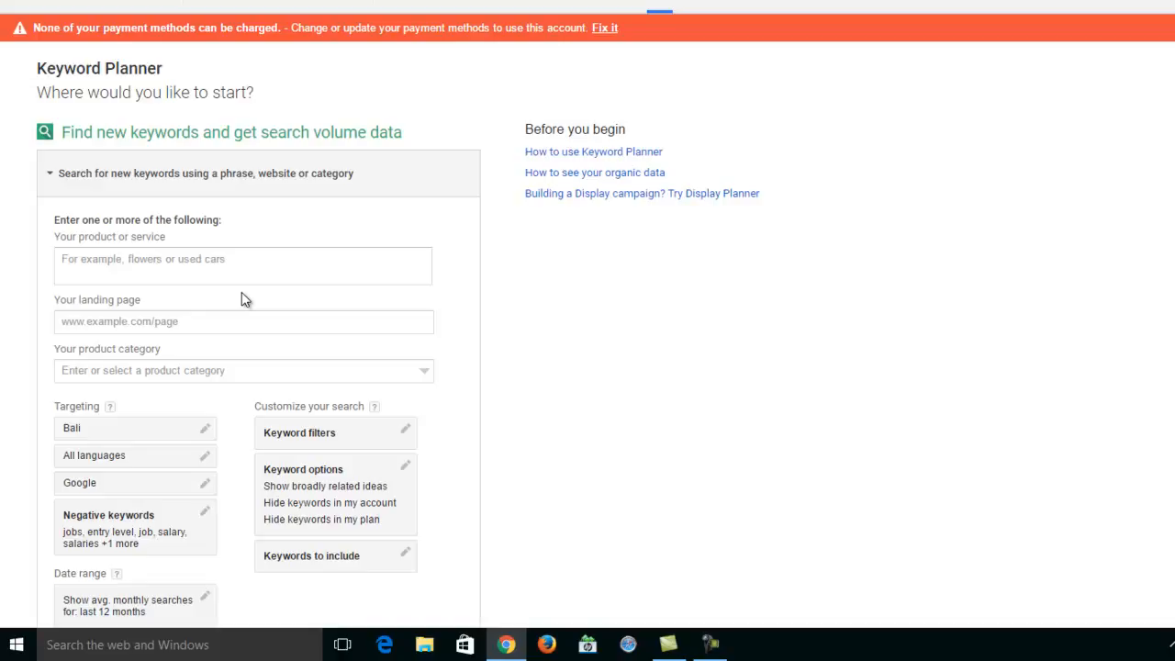
- Enter "plumbers, plumbing contractors" as the product or service for the keyword search
click(232, 268)
text(plumbers,)
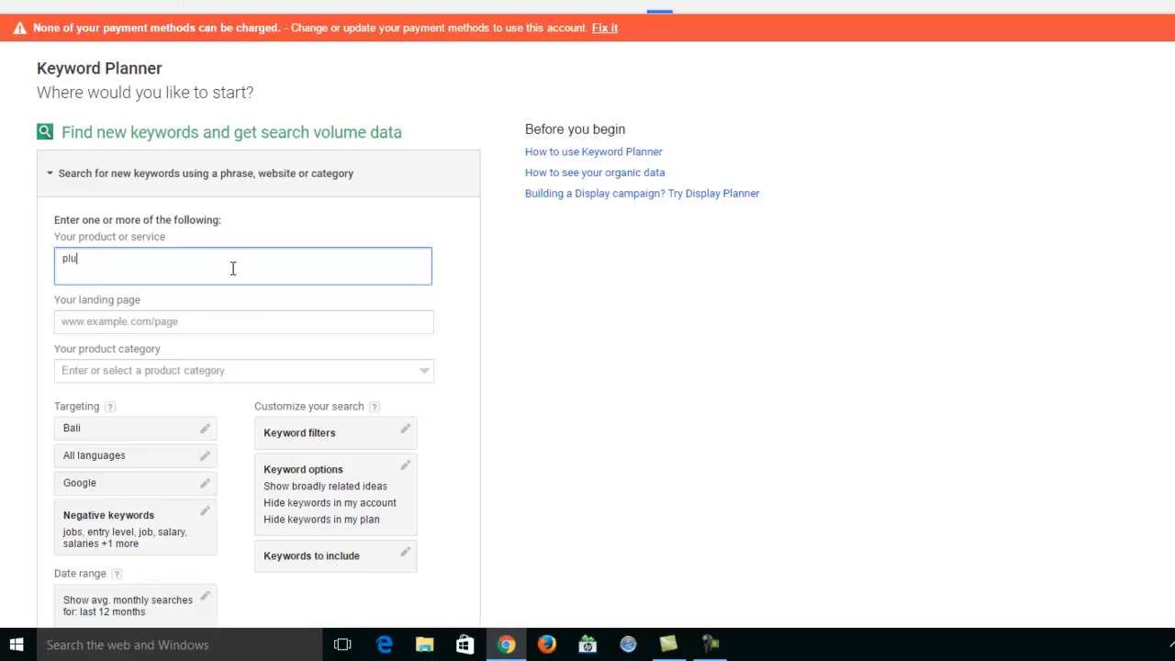
text( plumbing contractors)
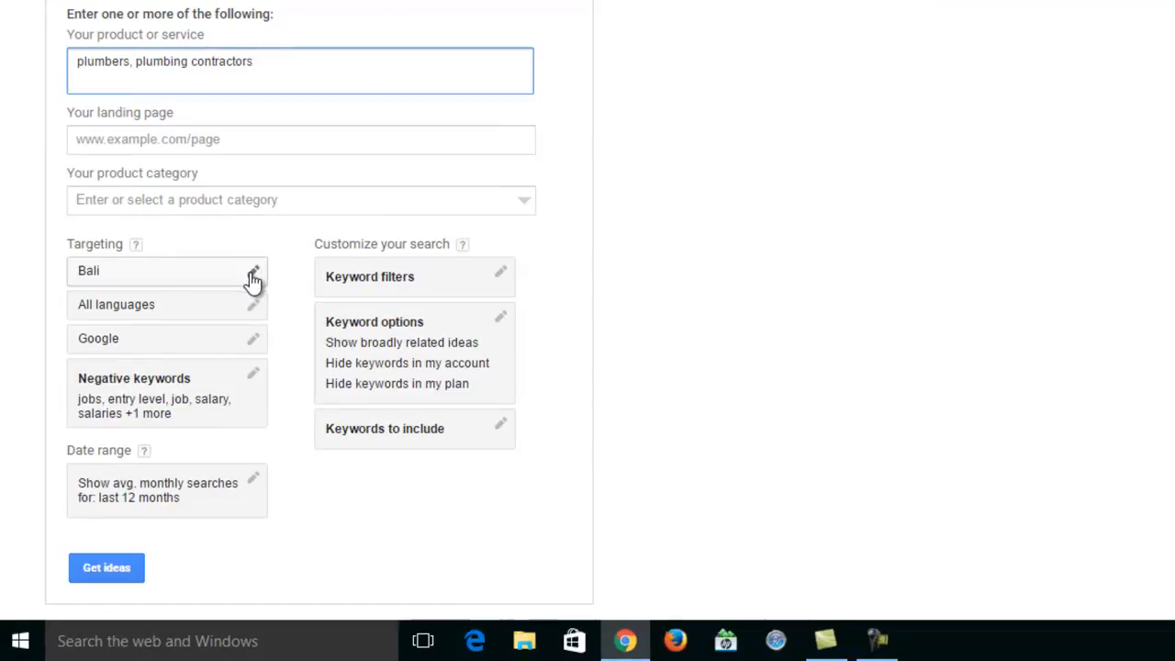
- Replace the Bali location target with San Diego County, California, United States, and save it
click(255, 276)
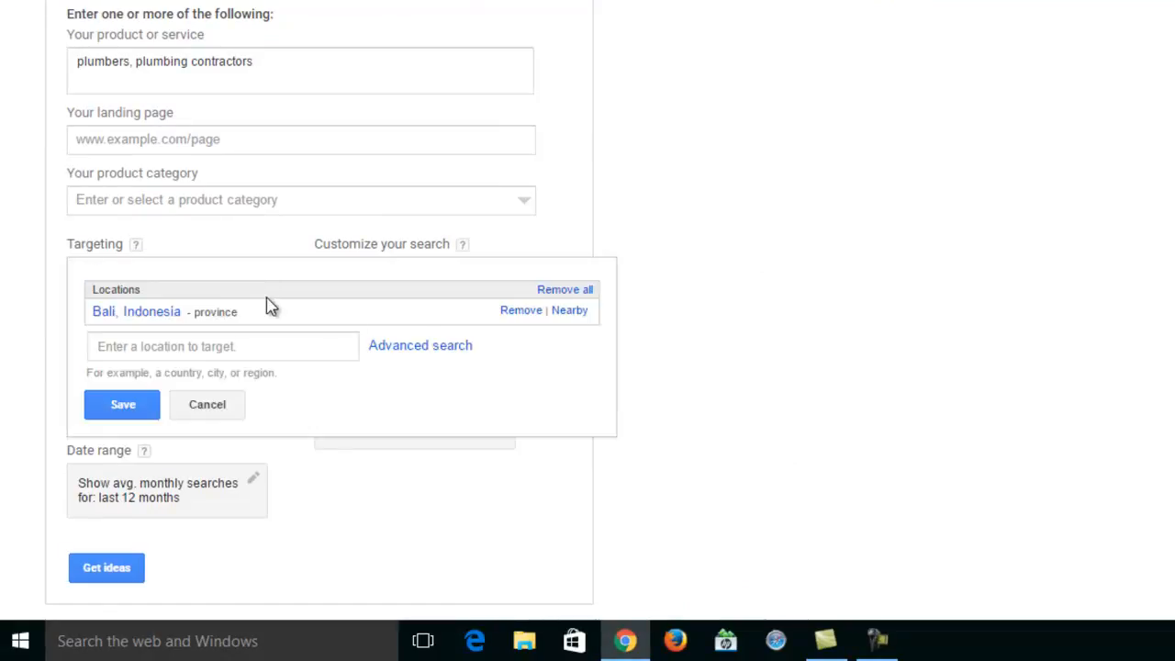
click(522, 311)
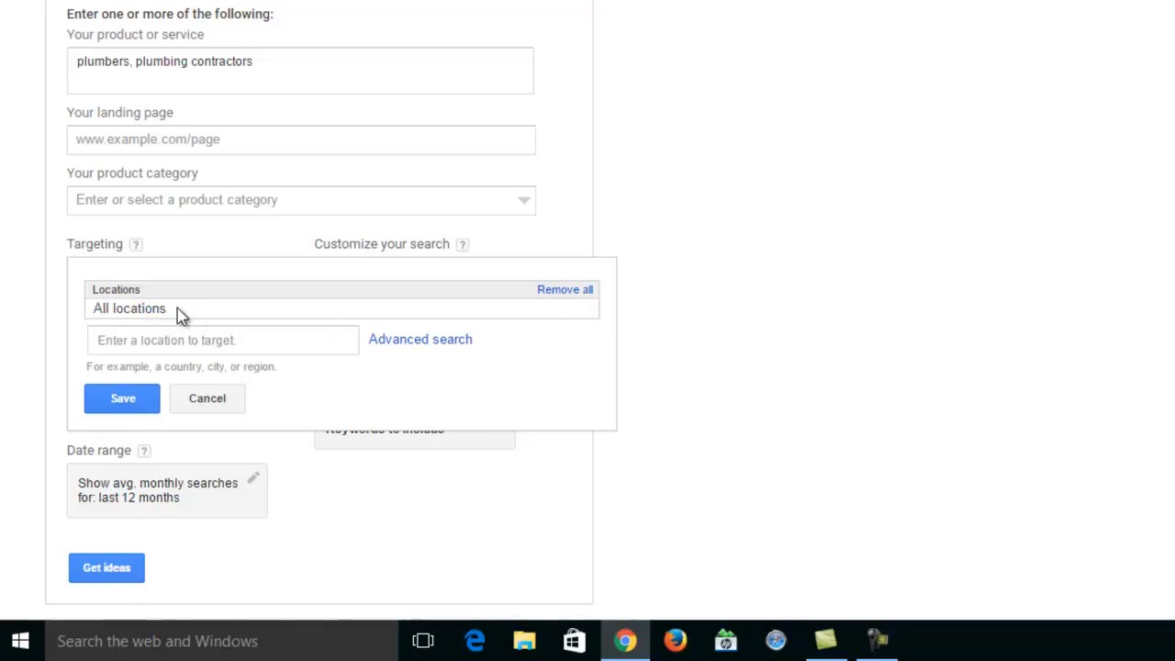
click(169, 342)
text(san diego)
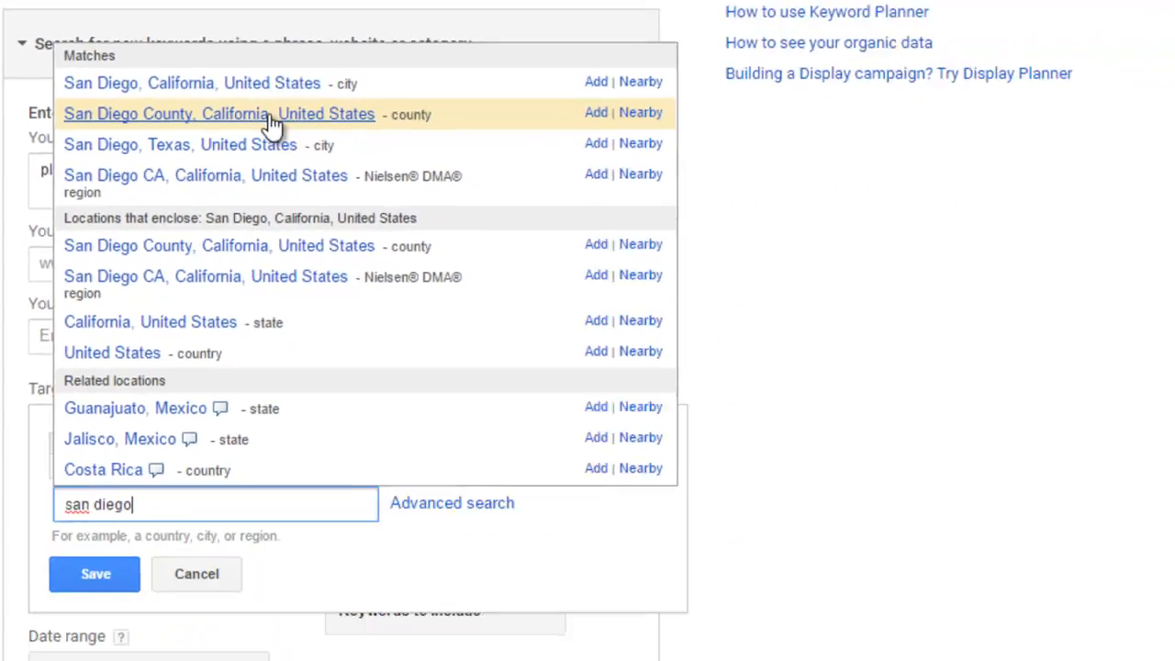
click(381, 161)
click(77, 474)
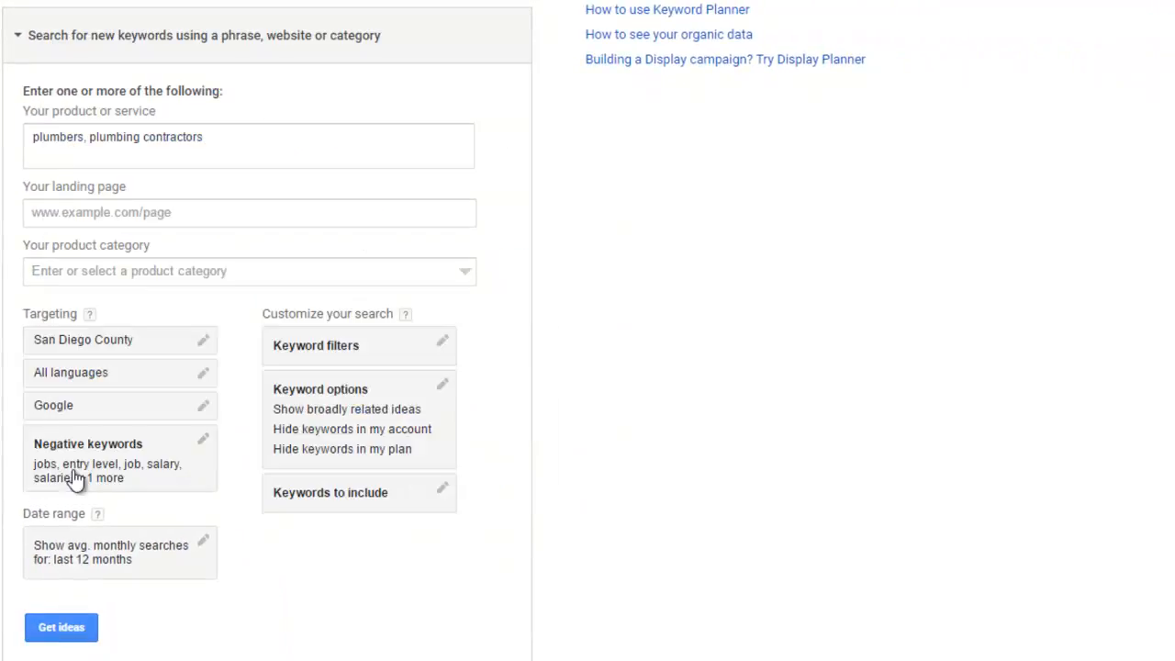
- Set the targeted language to English instead of all languages and save it
click(199, 372)
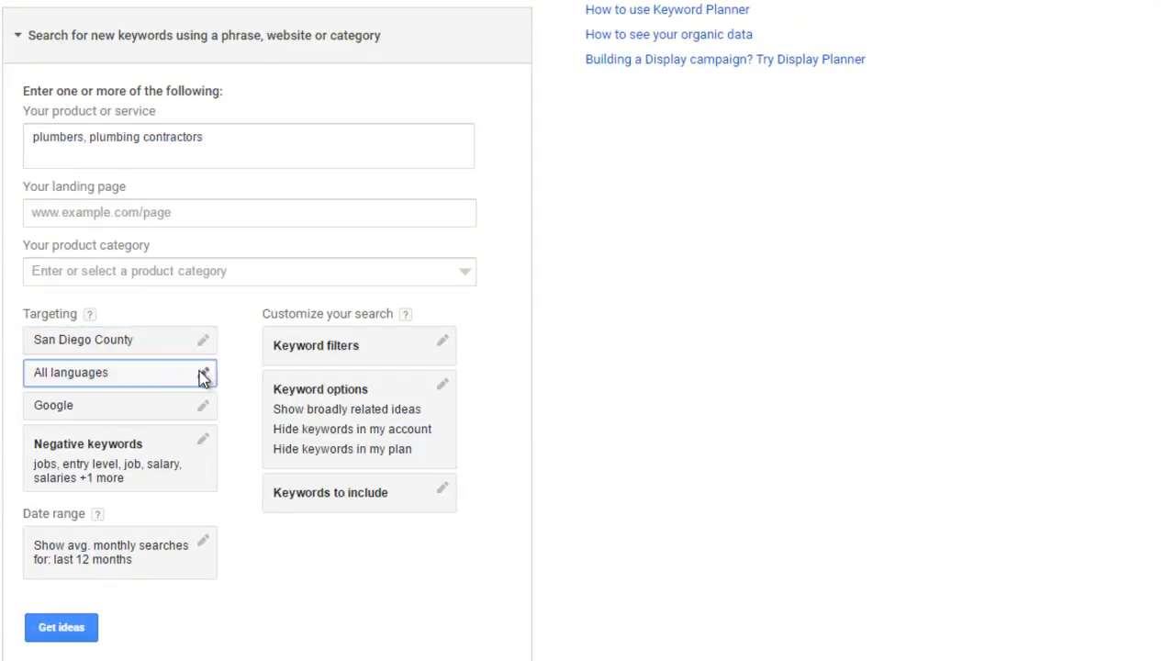
click(155, 397)
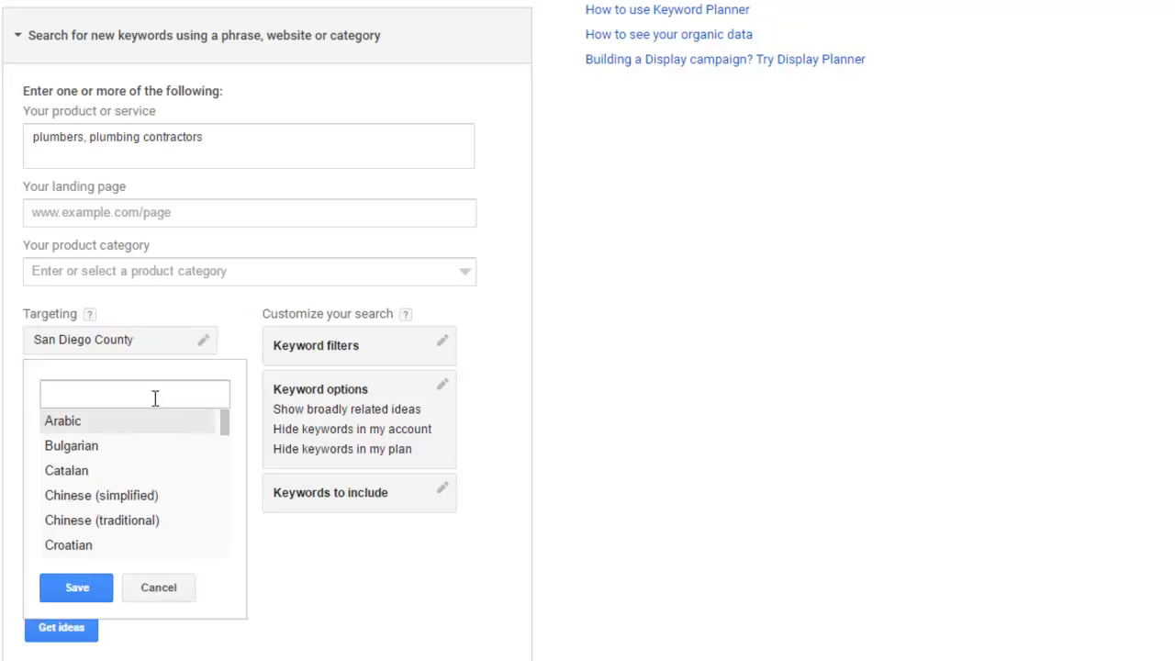
text(english)
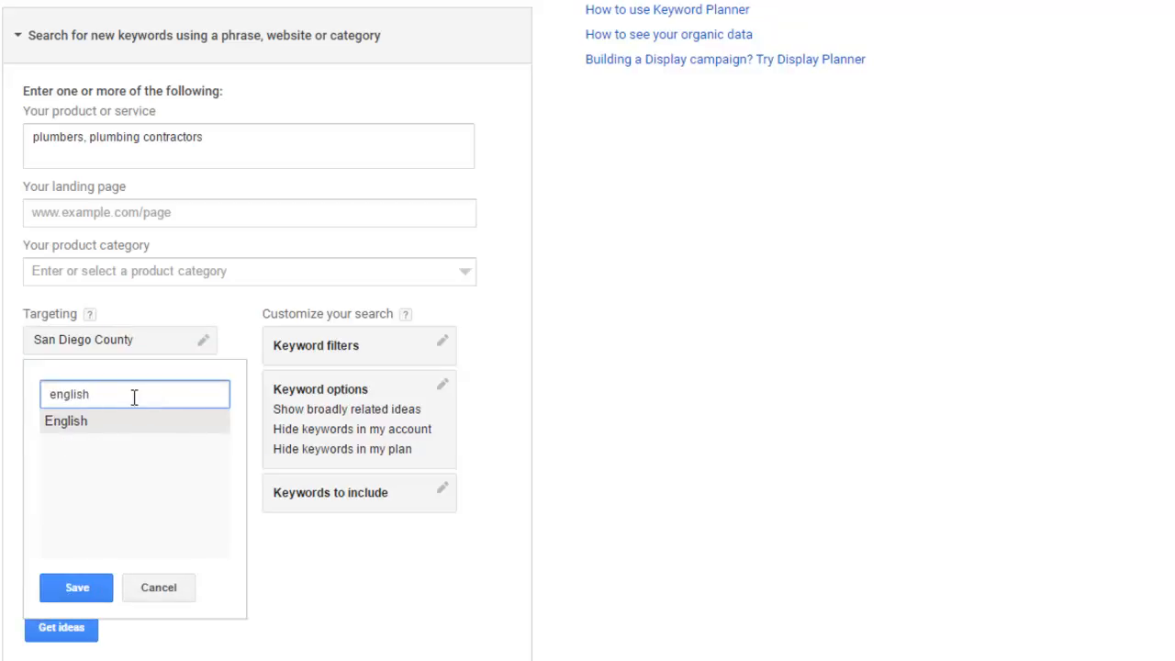
click(59, 424)
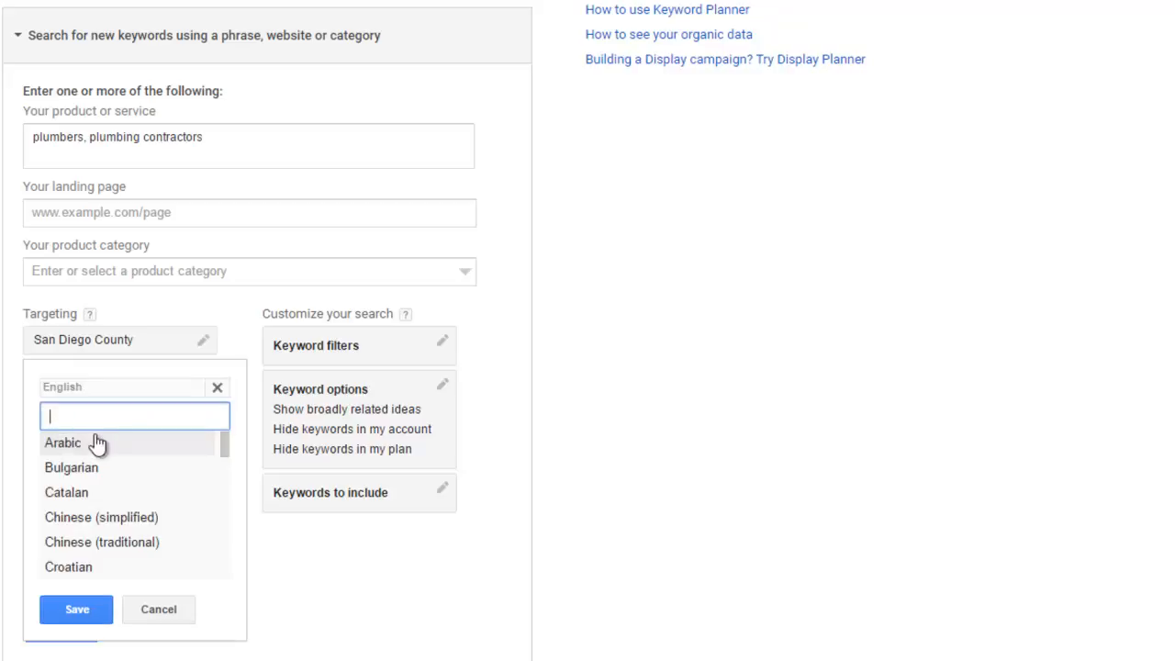
click(77, 610)
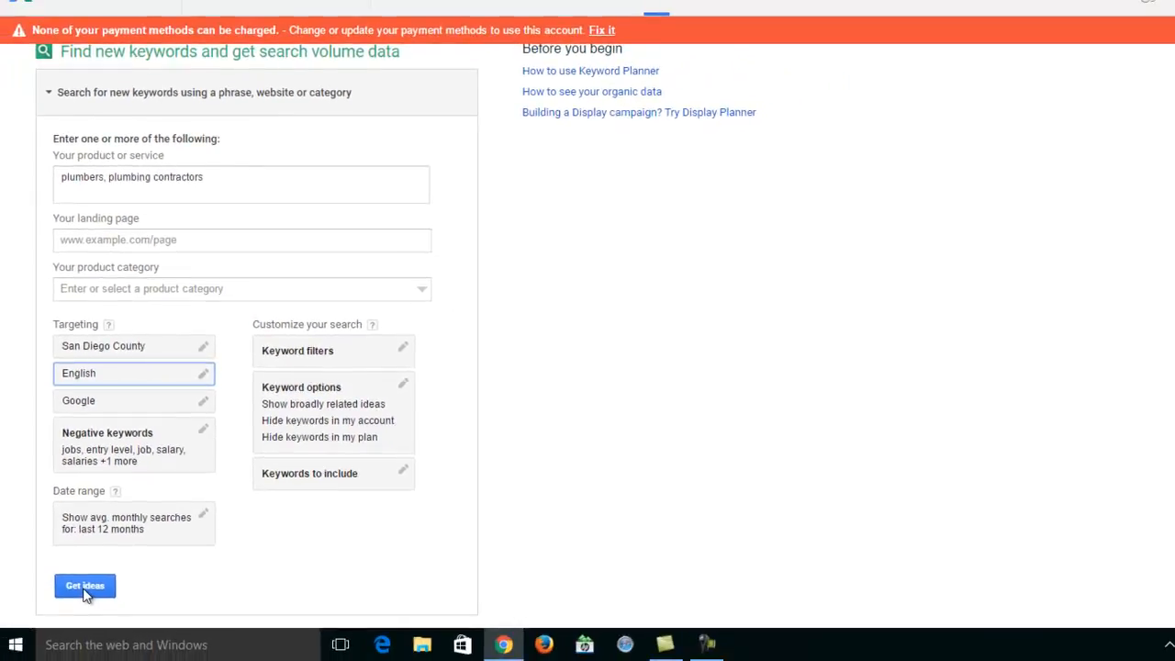
- Get ideas for the plumbing terms, look through the ad group ideas, and switch to the individual keyword ideas
click(79, 601)
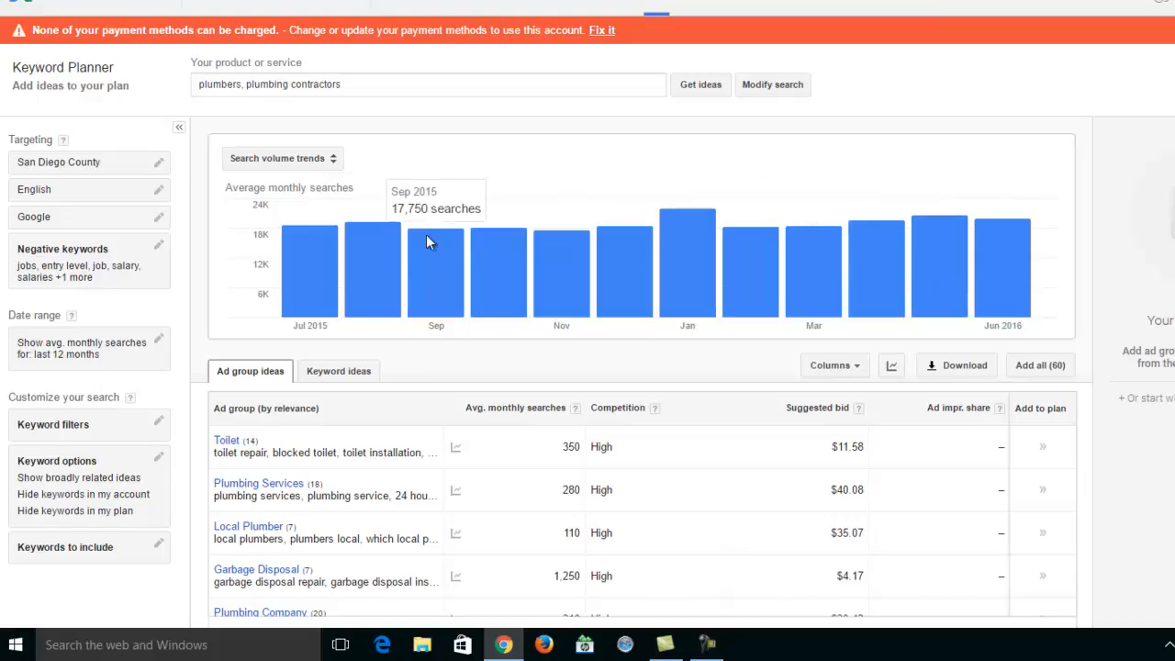
scroll(296, 449, down, 4)
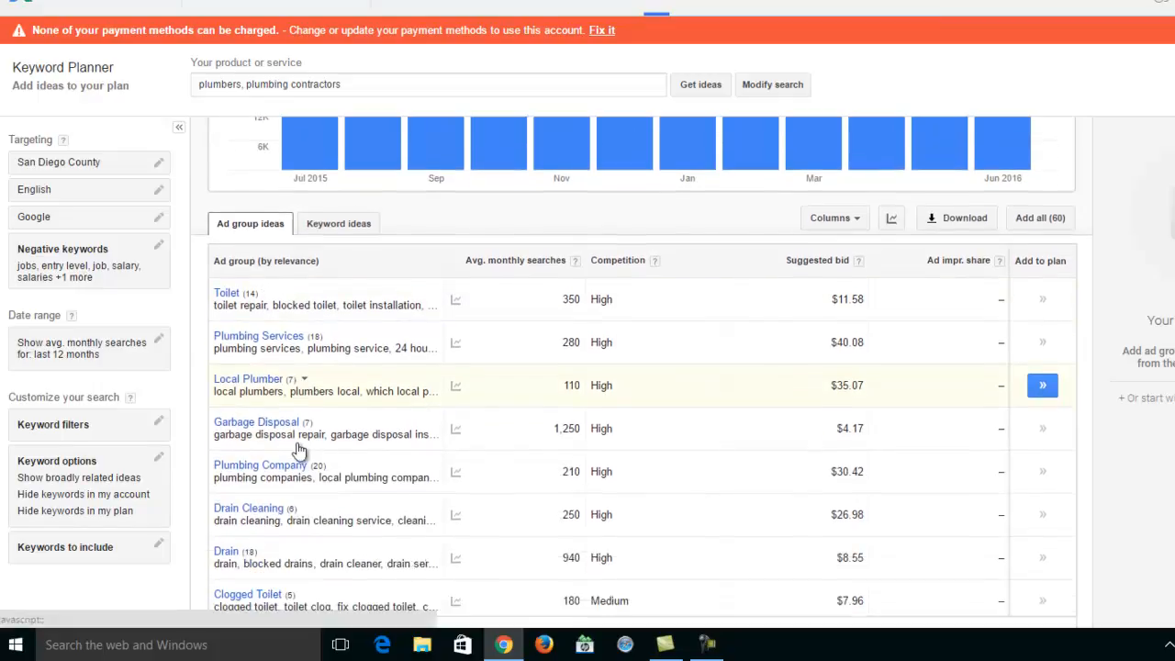
scroll(298, 450, up, 2)
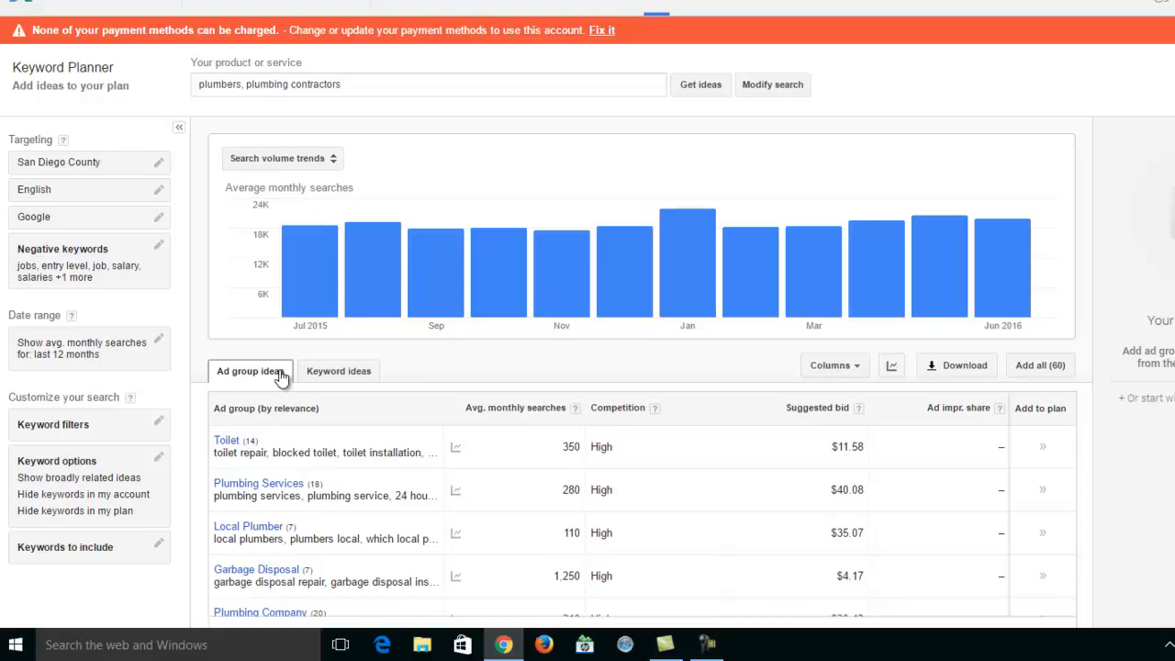
click(340, 372)
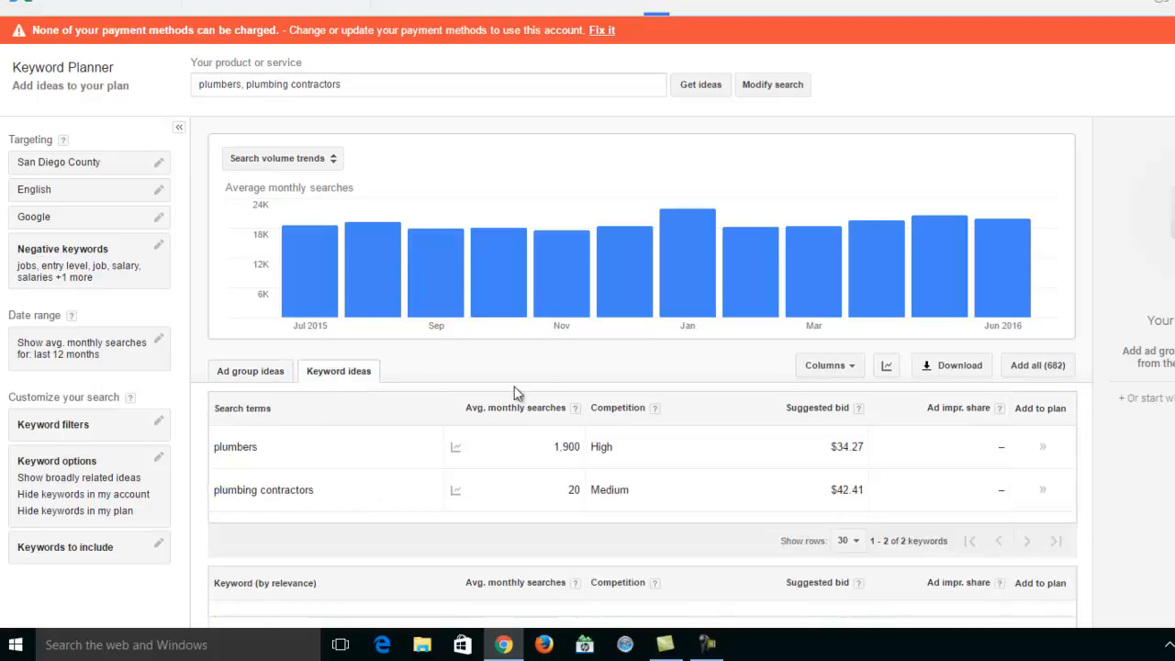
scroll(543, 379, down, 2)
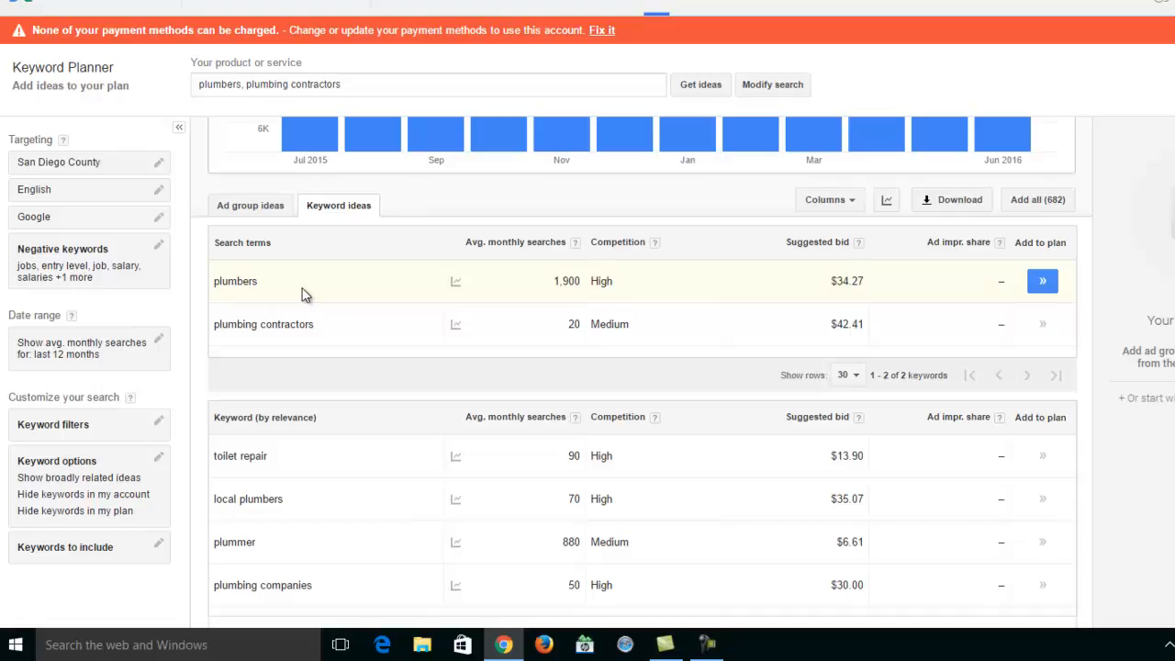
scroll(351, 313, down, 3)
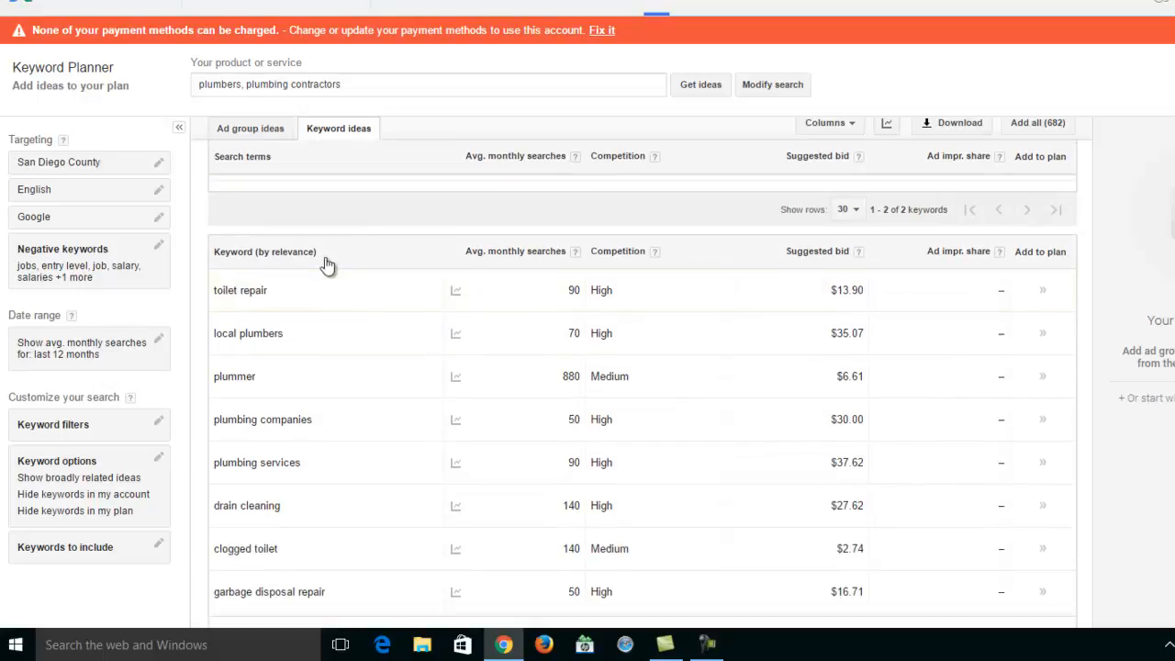
- Sort the keyword ideas by average monthly searches, highest first
click(529, 254)
scroll(528, 267, up, 3)
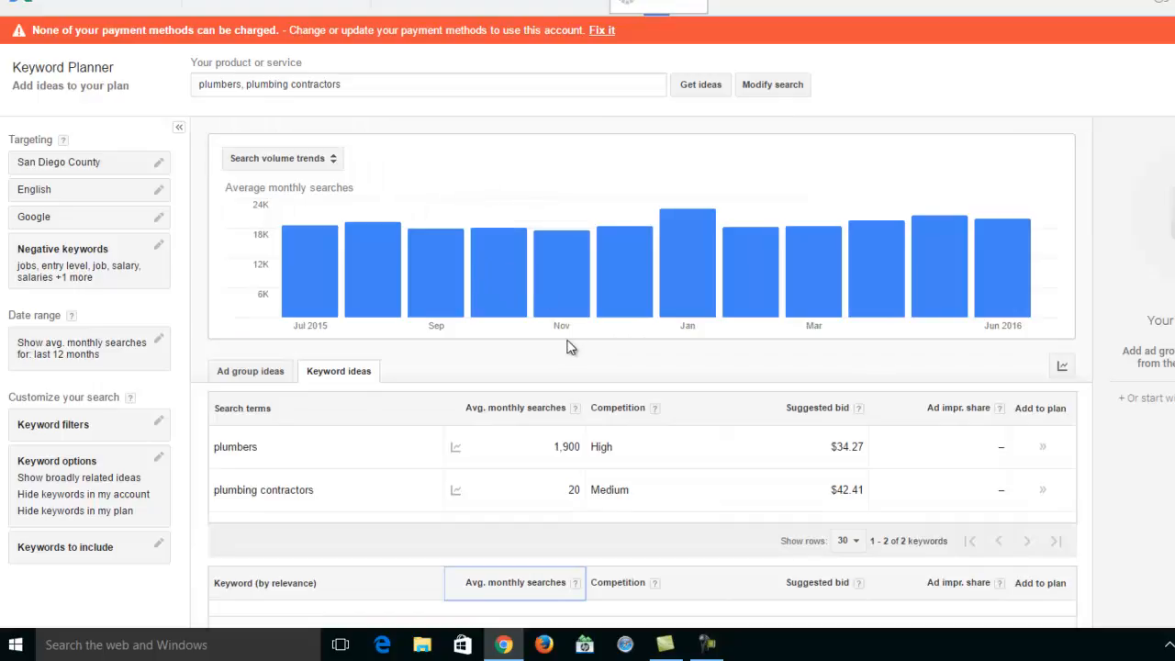
scroll(569, 347, down, 1)
scroll(569, 347, down, 2)
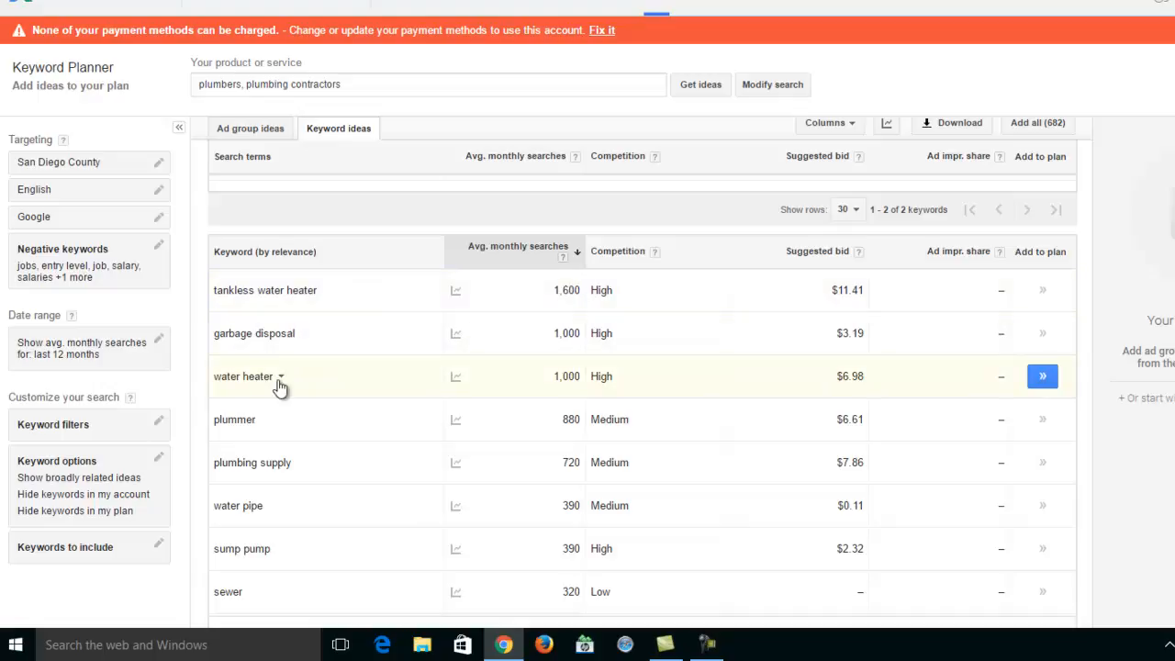
mouse_move(478, 419)
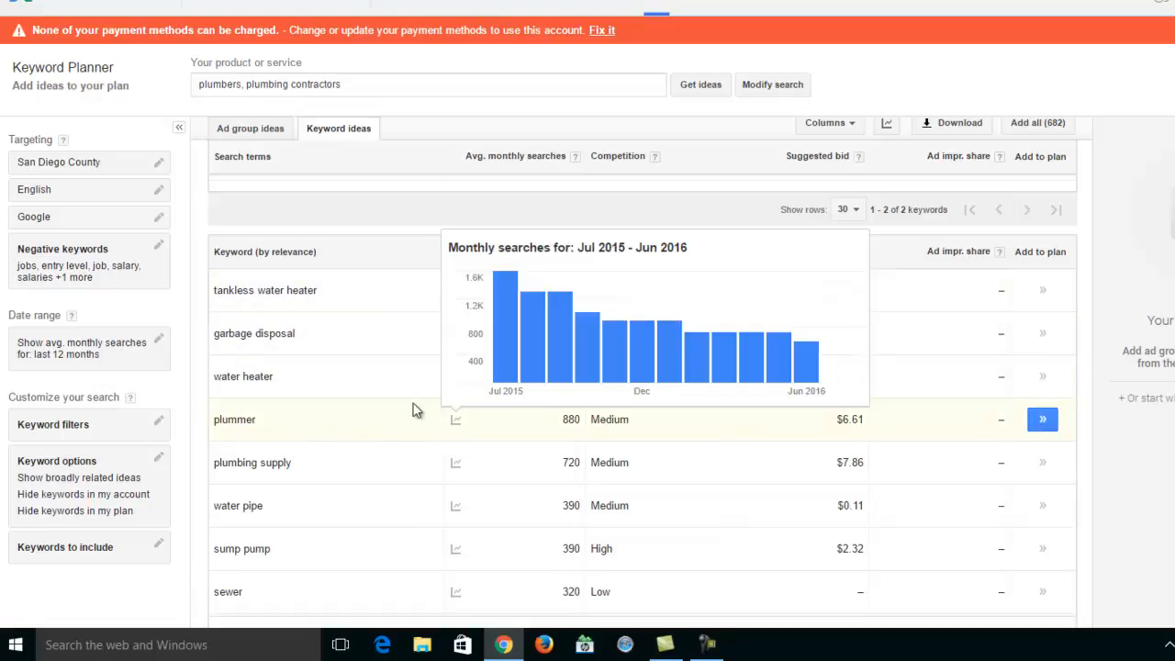
- Review the keyword ideas sorted by search volume, comparing their average monthly searches, competition and suggested bids
scroll(412, 409, down, 8)
scroll(412, 409, down, 3)
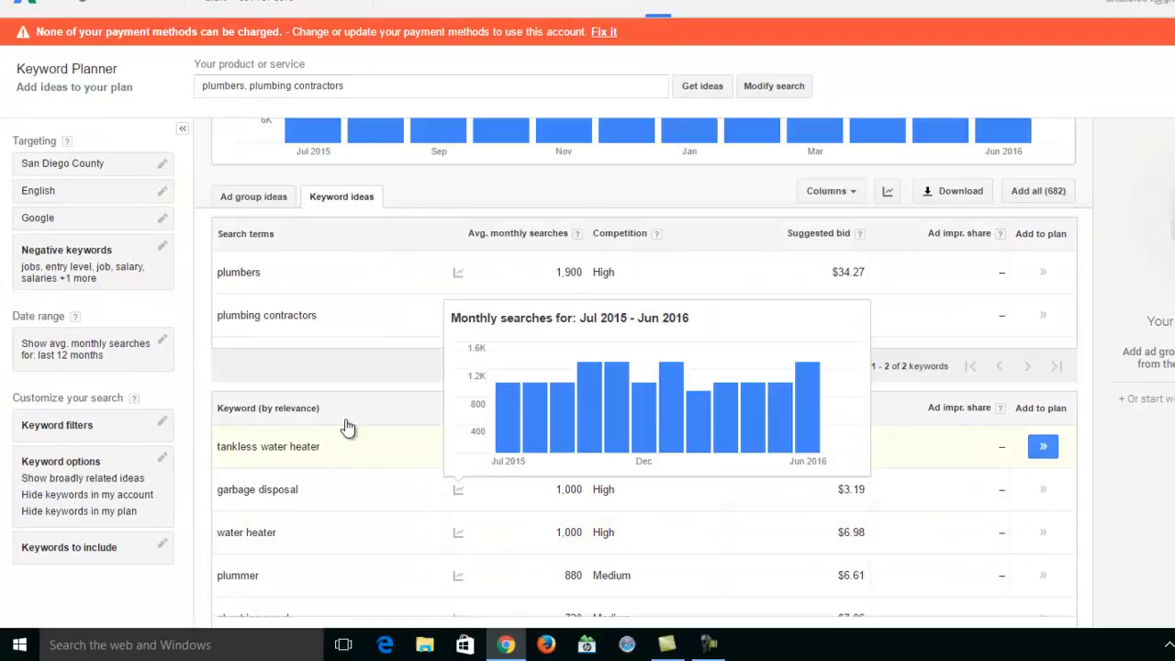
scroll(356, 419, down, 2)
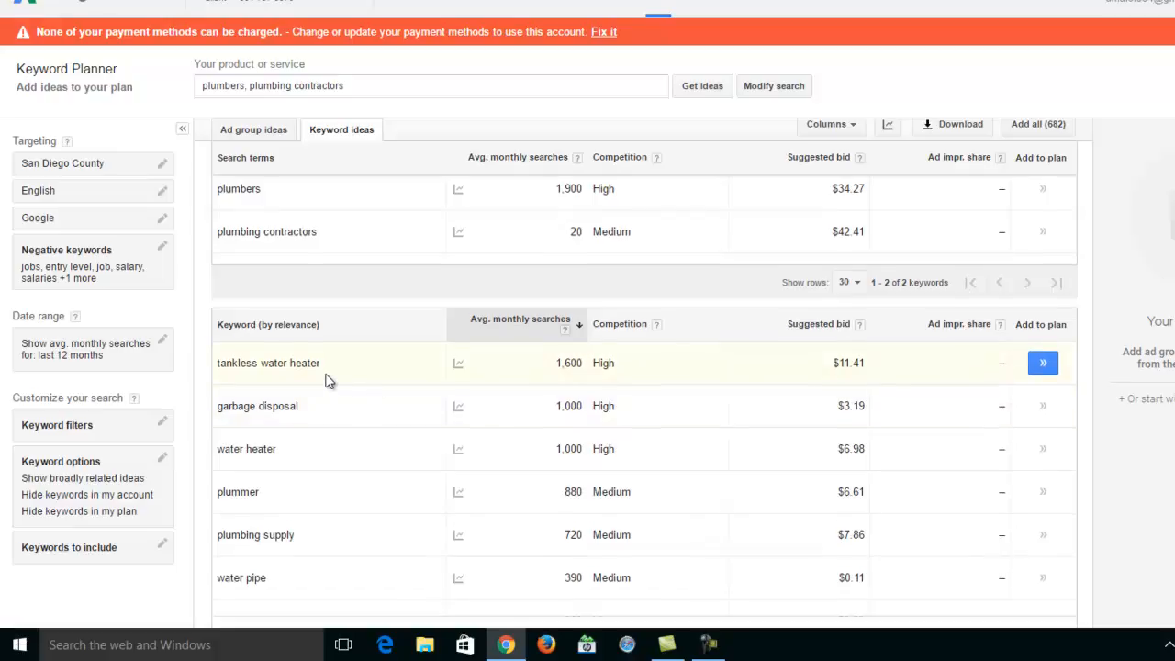
scroll(328, 377, down, 2)
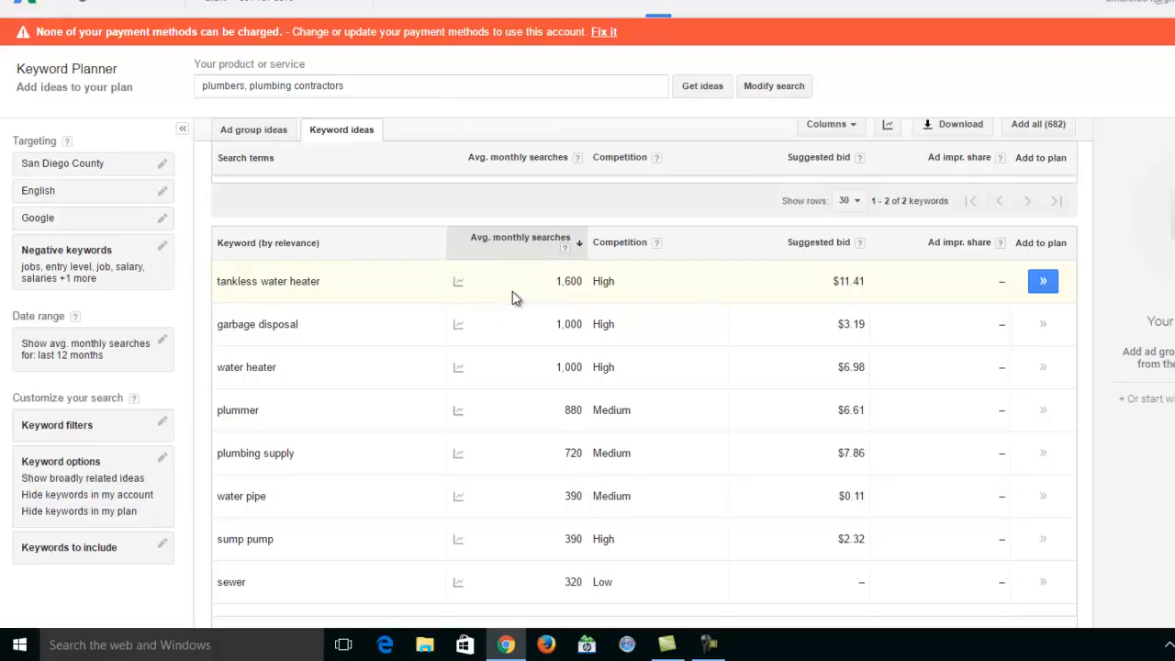
scroll(514, 298, down, 3)
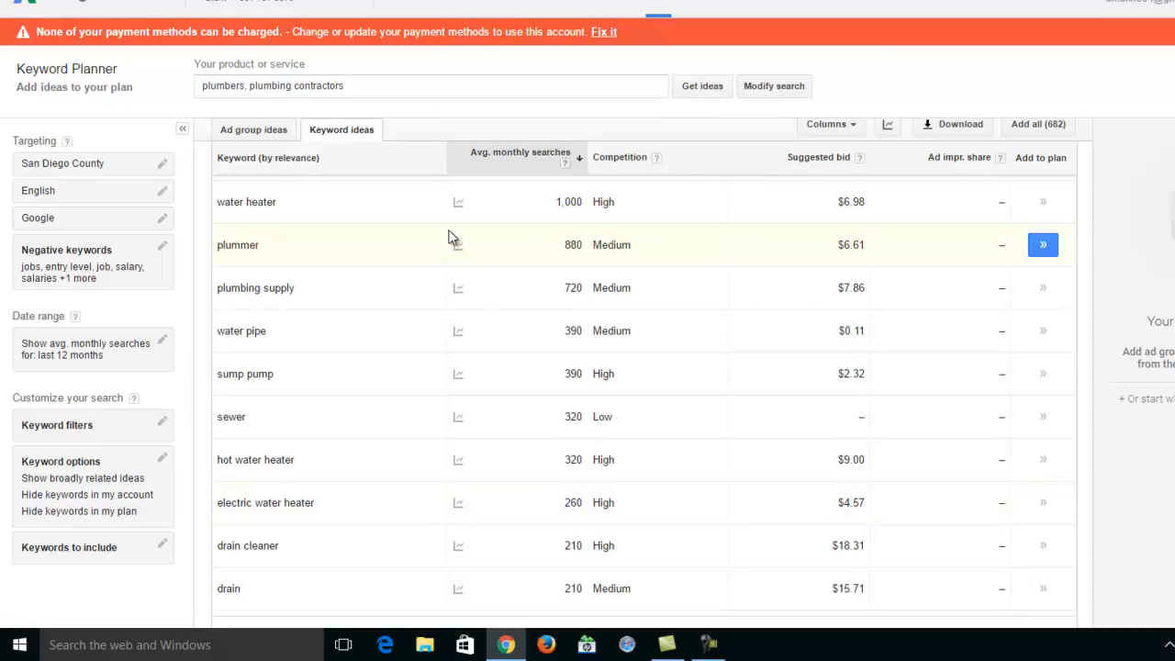
scroll(487, 243, up, 3)
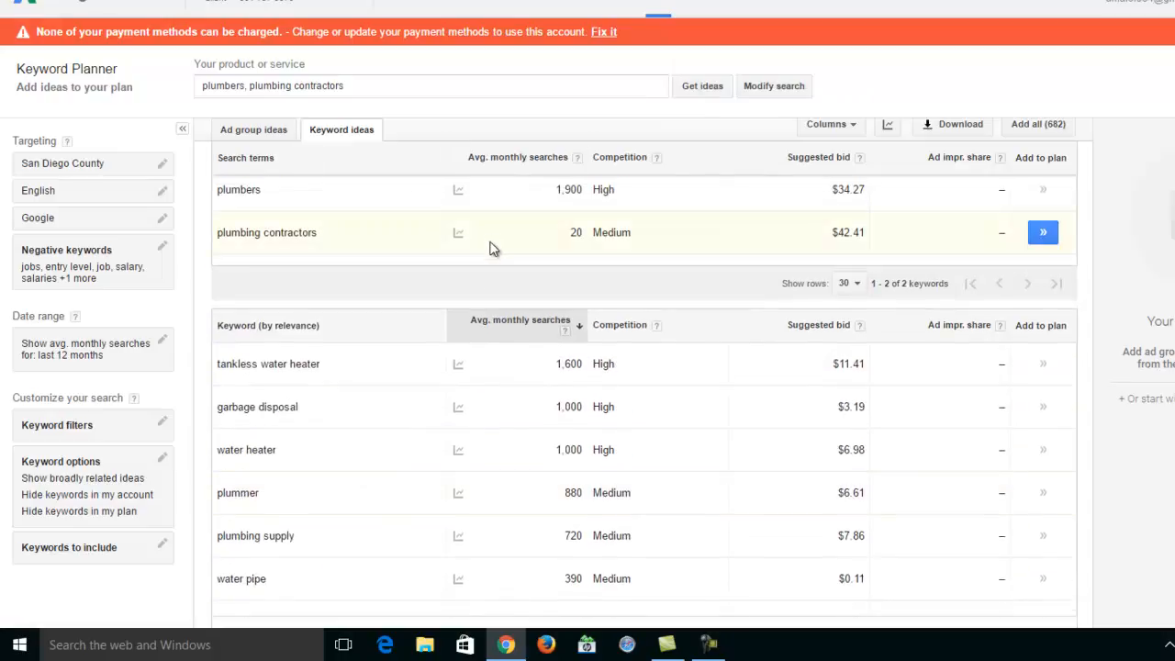
scroll(491, 246, down, 1)
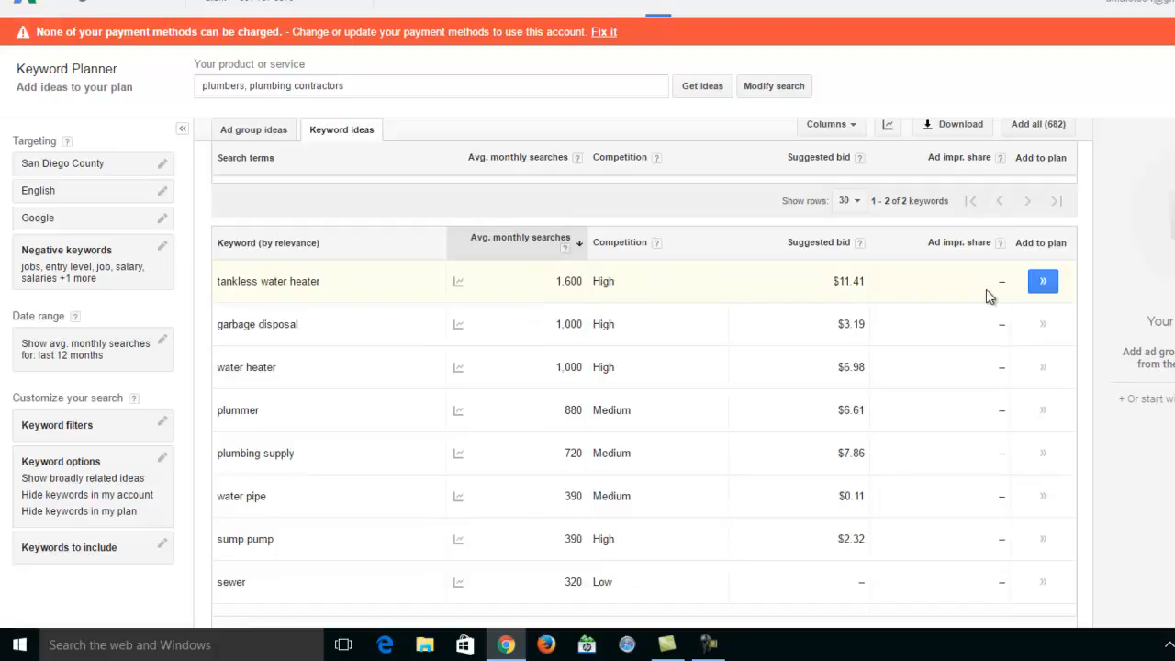
- Add the keywords tankless water heater, water heater, plummer, hot water heater and electric water heater to the plan
click(1044, 285)
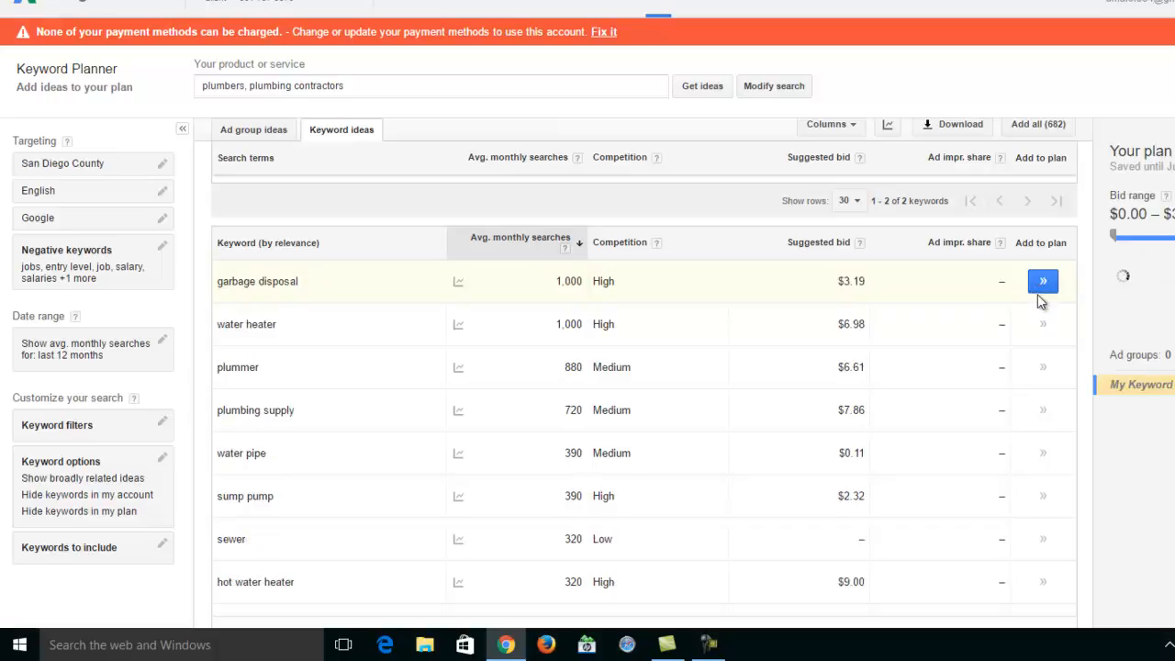
click(1038, 331)
click(1047, 329)
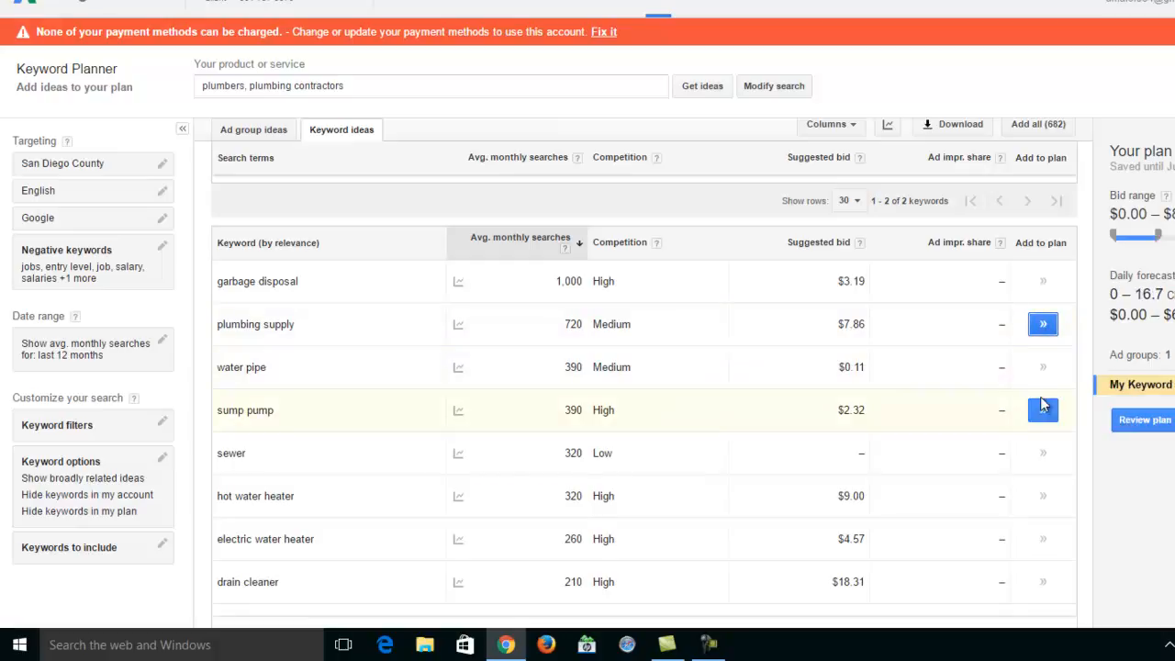
click(1044, 503)
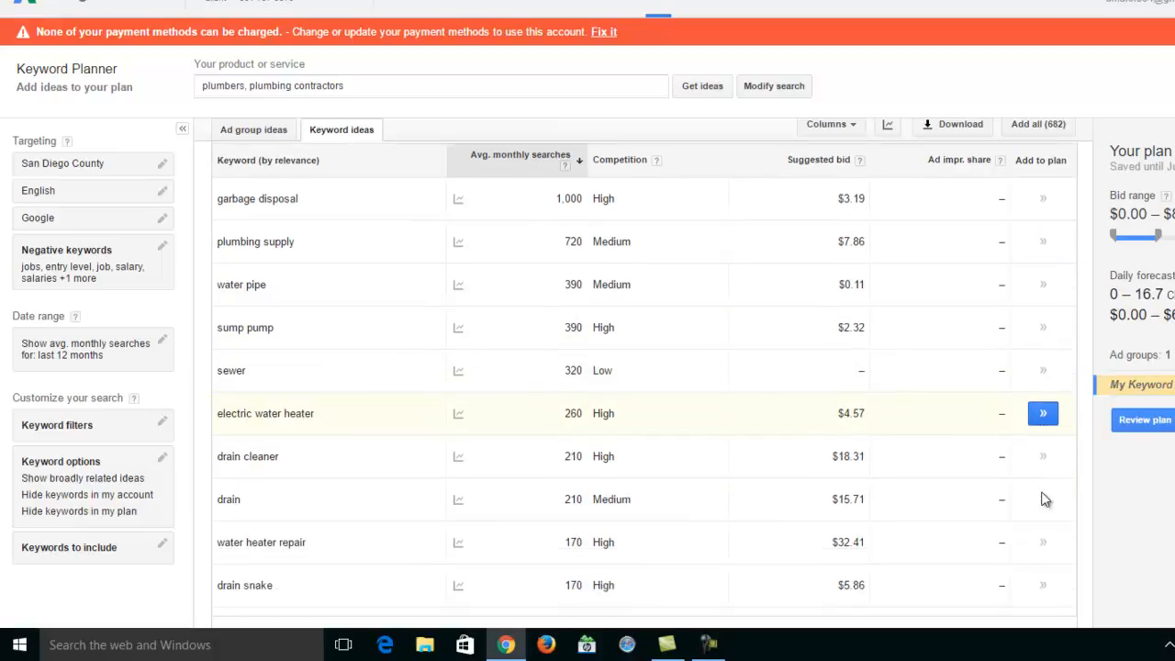
click(1044, 418)
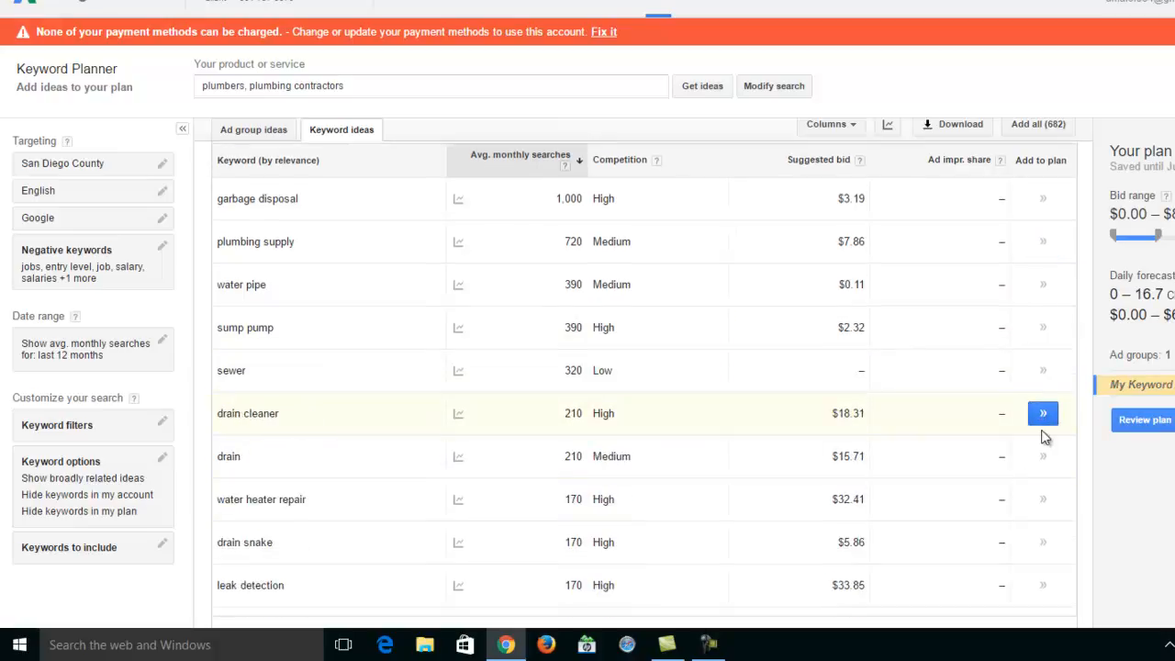
- Add the keywords water heater repair, leak detection and electric tankless water heater to the plan
click(1043, 503)
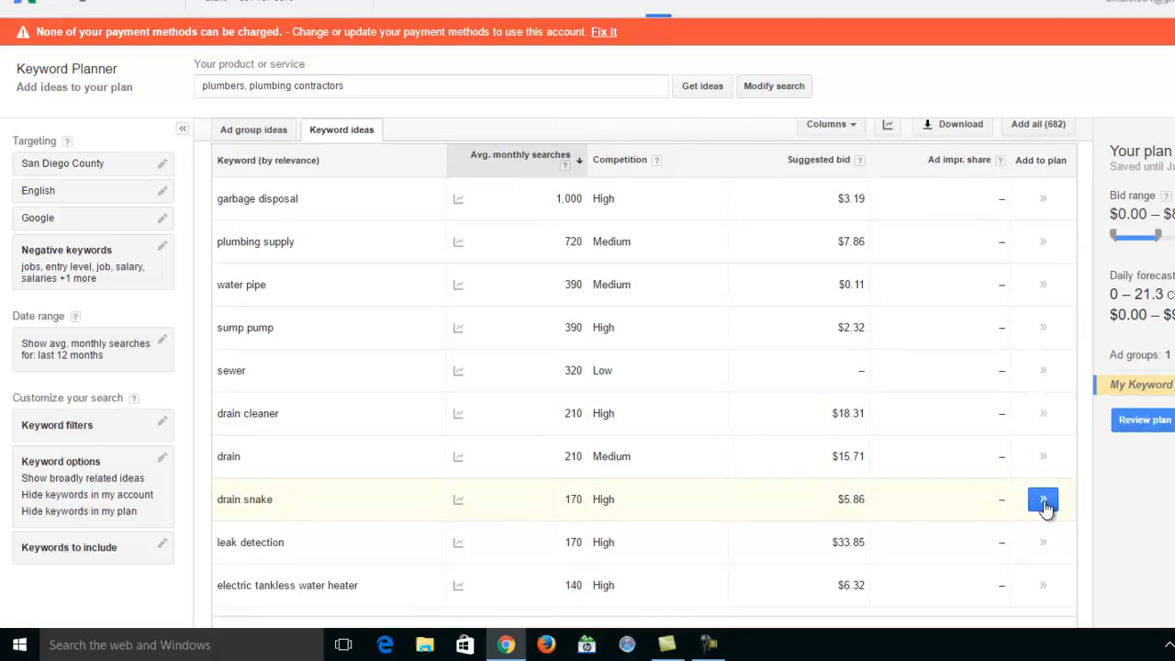
click(1044, 501)
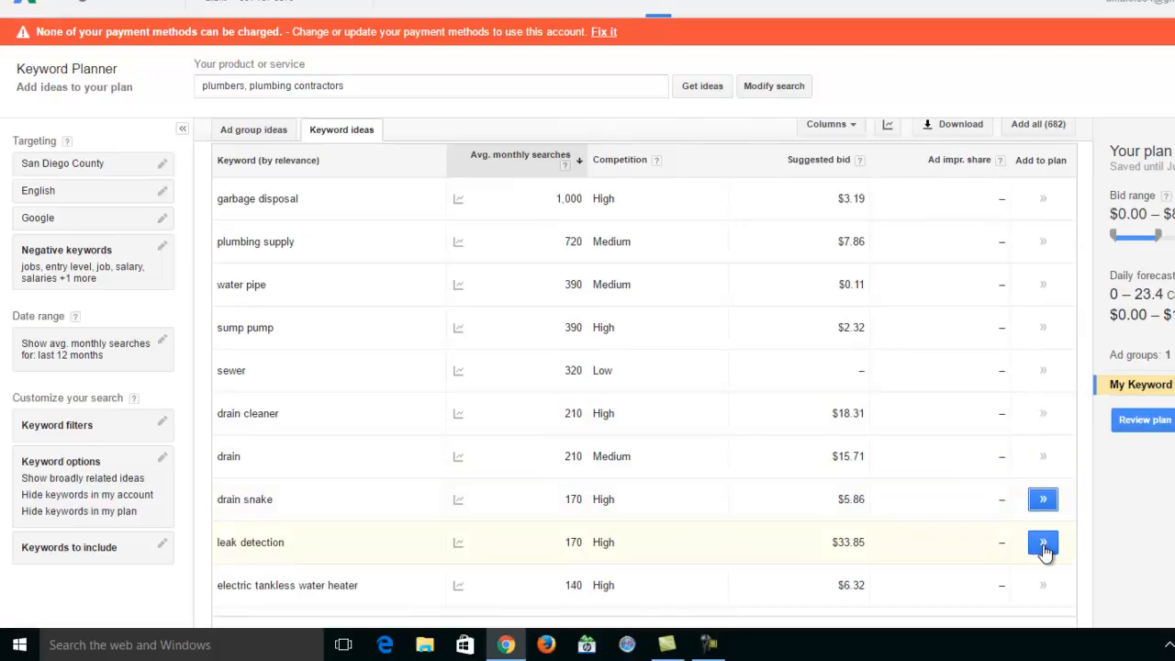
click(1043, 543)
scroll(1041, 505, down, 3)
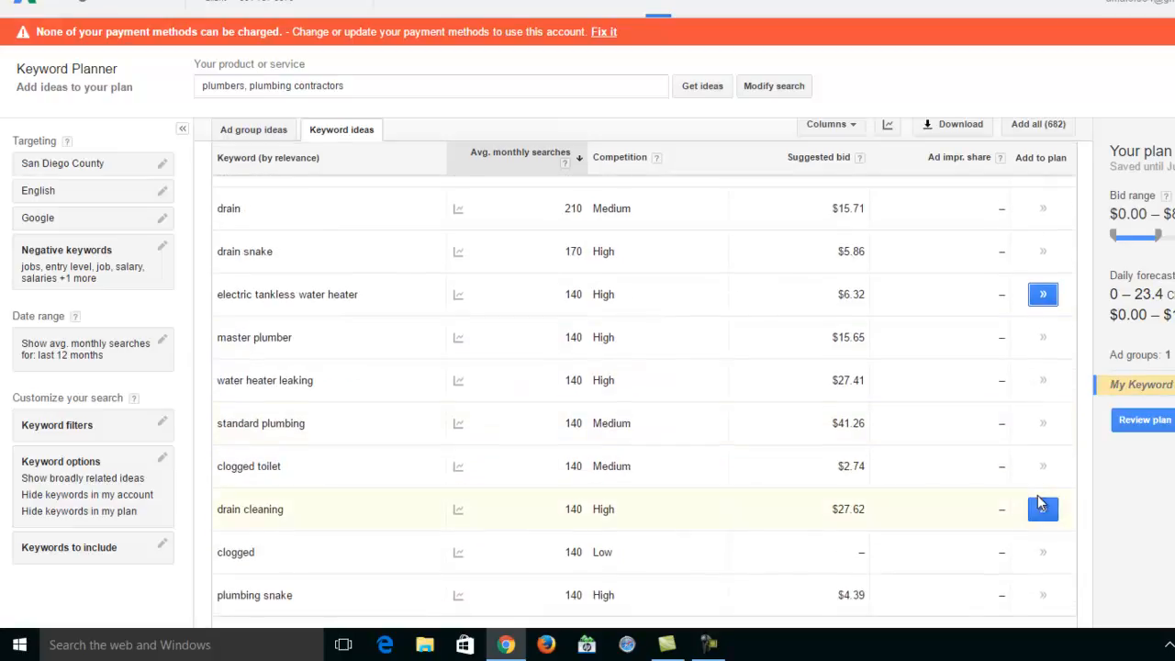
click(1041, 296)
click(1041, 295)
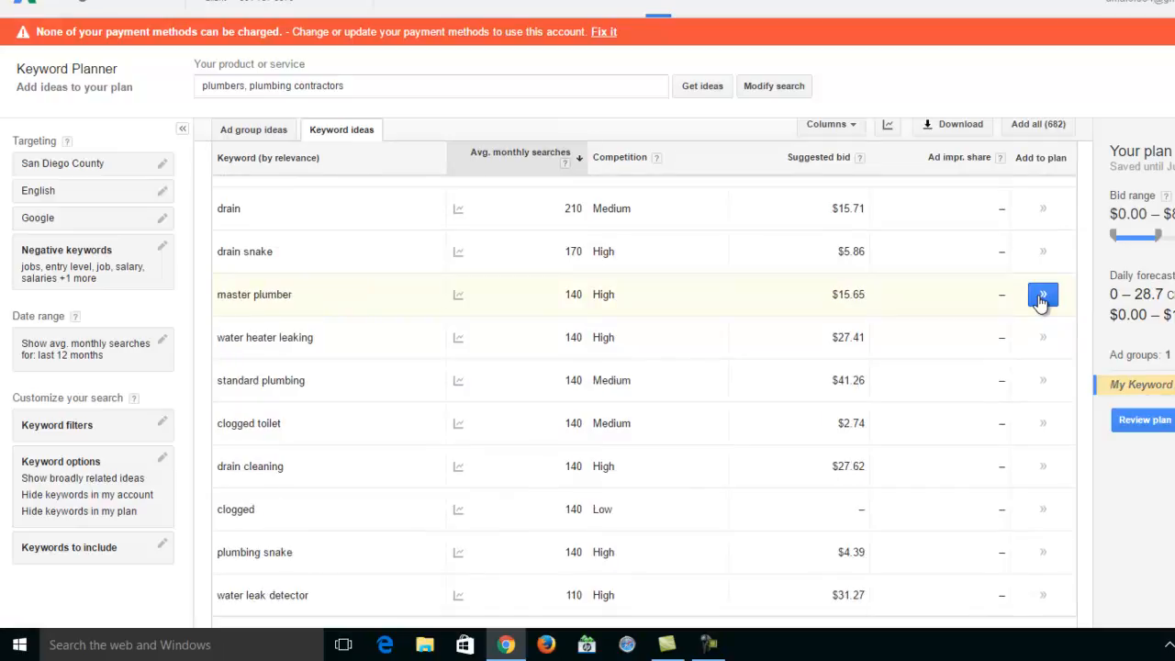
- Add the keywords master plumber, water heater leaking, standard plumbing, clogged toilet and drain cleaning to the plan
click(1042, 296)
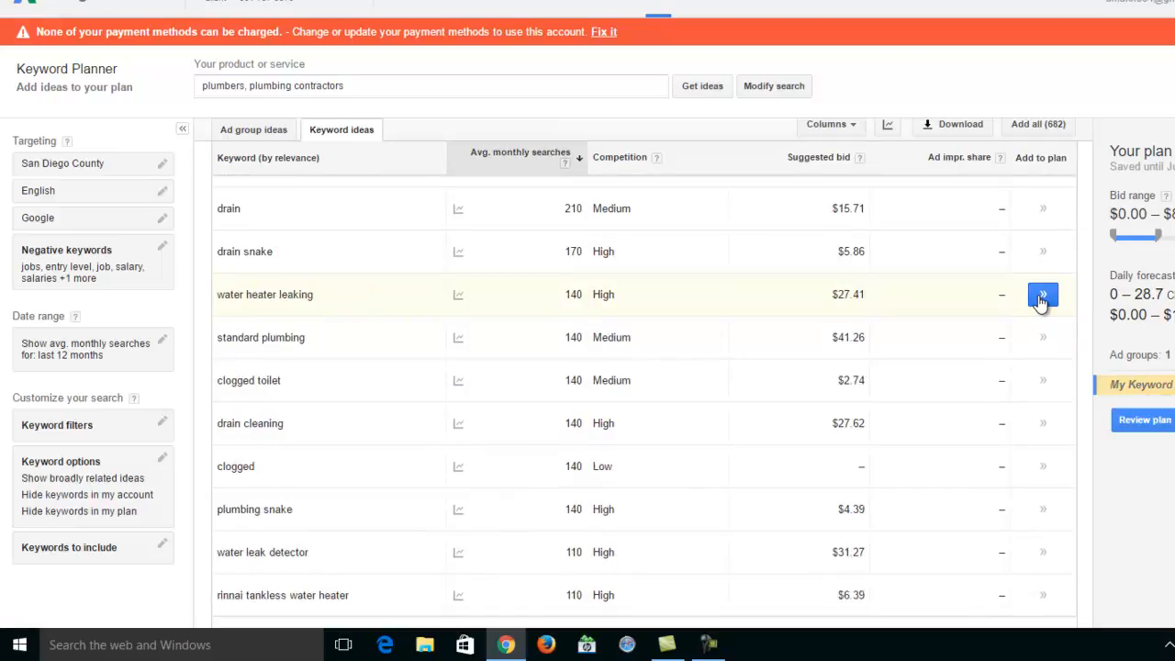
click(1042, 296)
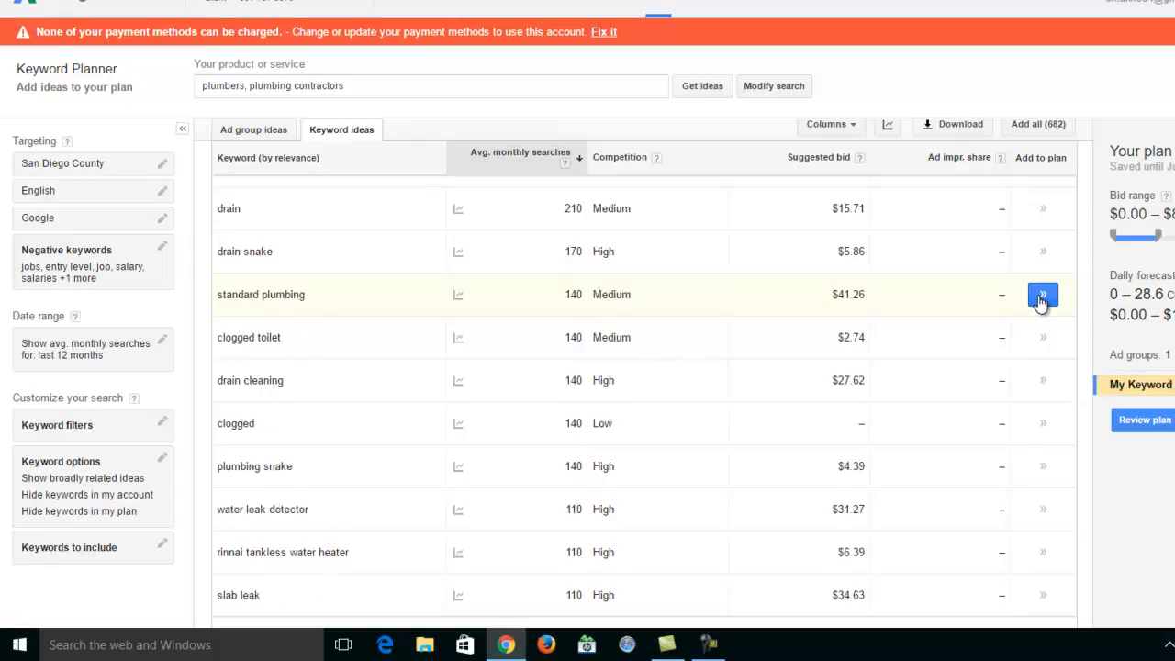
click(1041, 295)
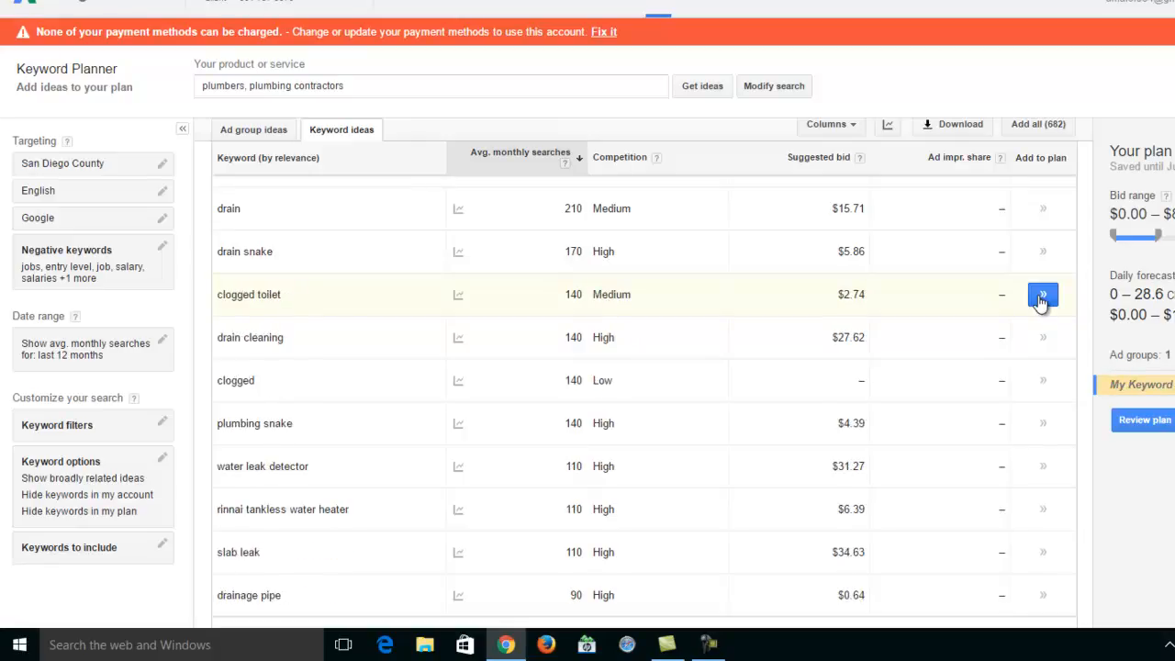
click(1042, 297)
click(1041, 298)
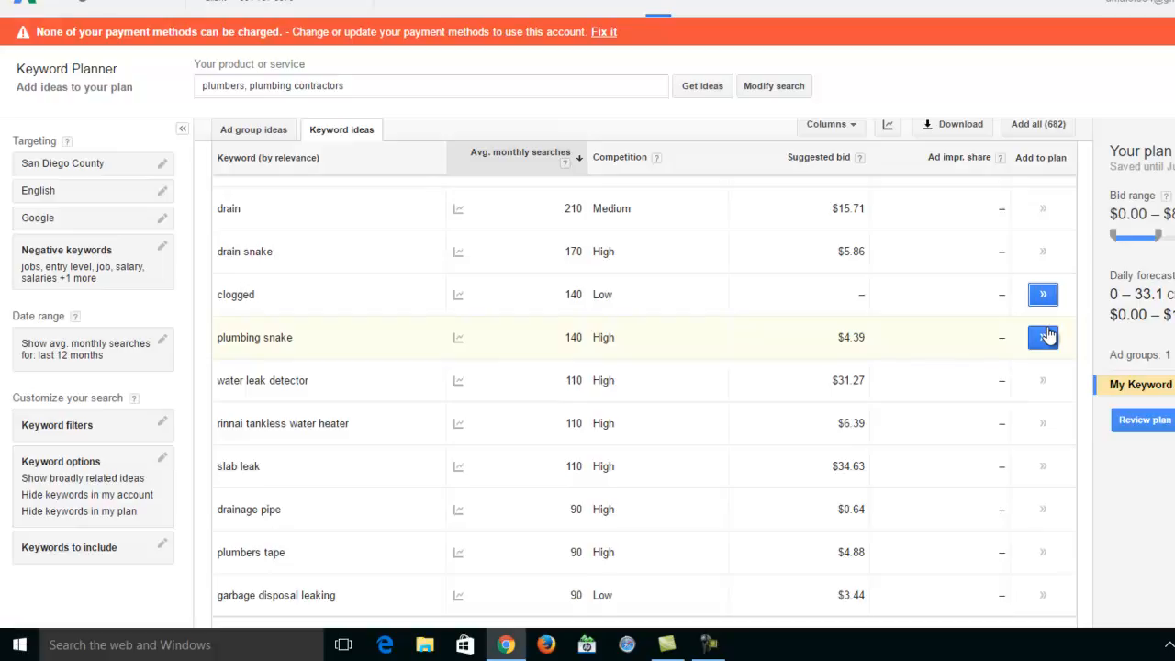
- Replace the product or service terms with "plumbing companies, san diego plumbers" and get new keyword ideas
scroll(230, 171, up, 5)
click(349, 87)
drag(349, 86, 135, 88)
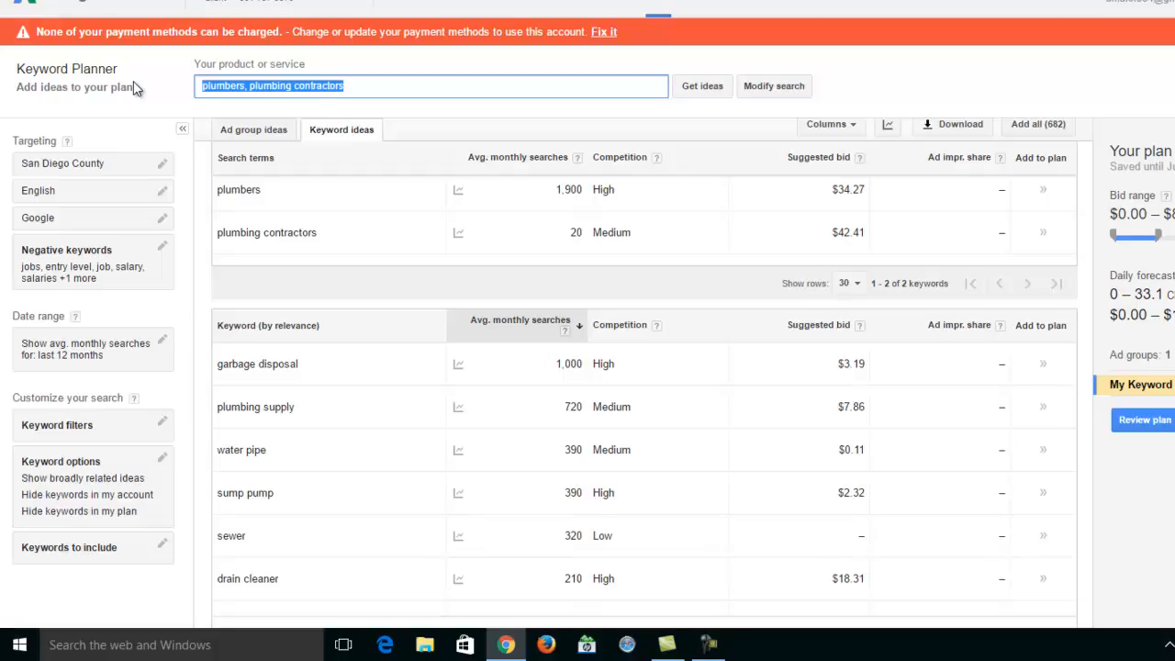
text(plumbing )
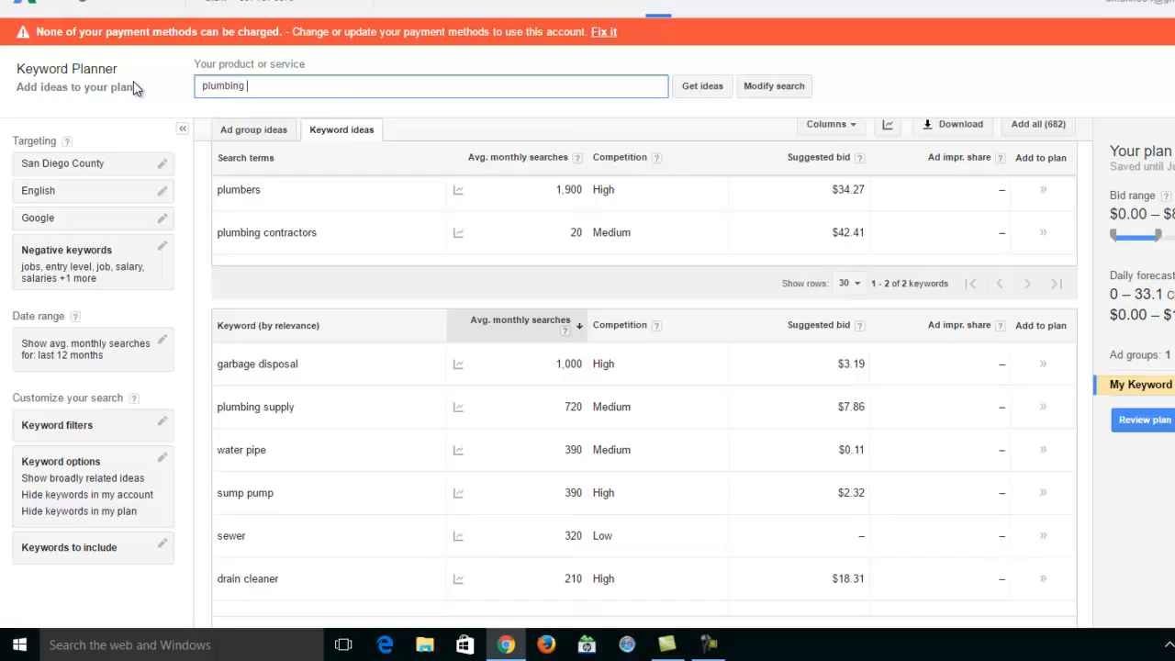
text(companies, san diego plumbers)
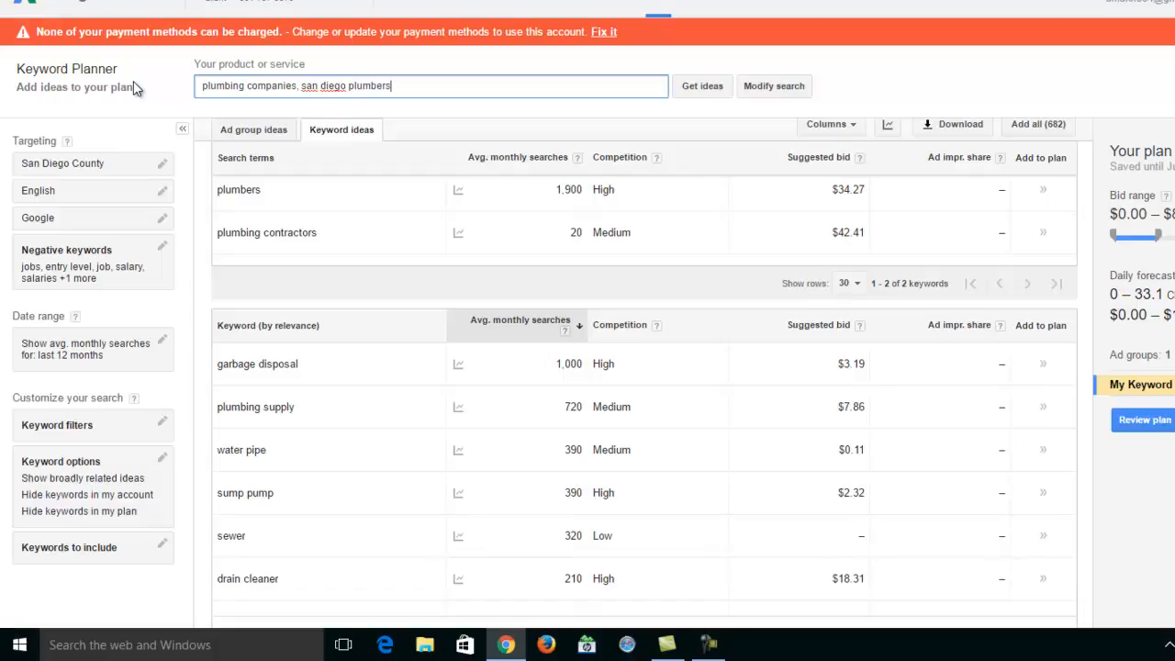
key(Return)
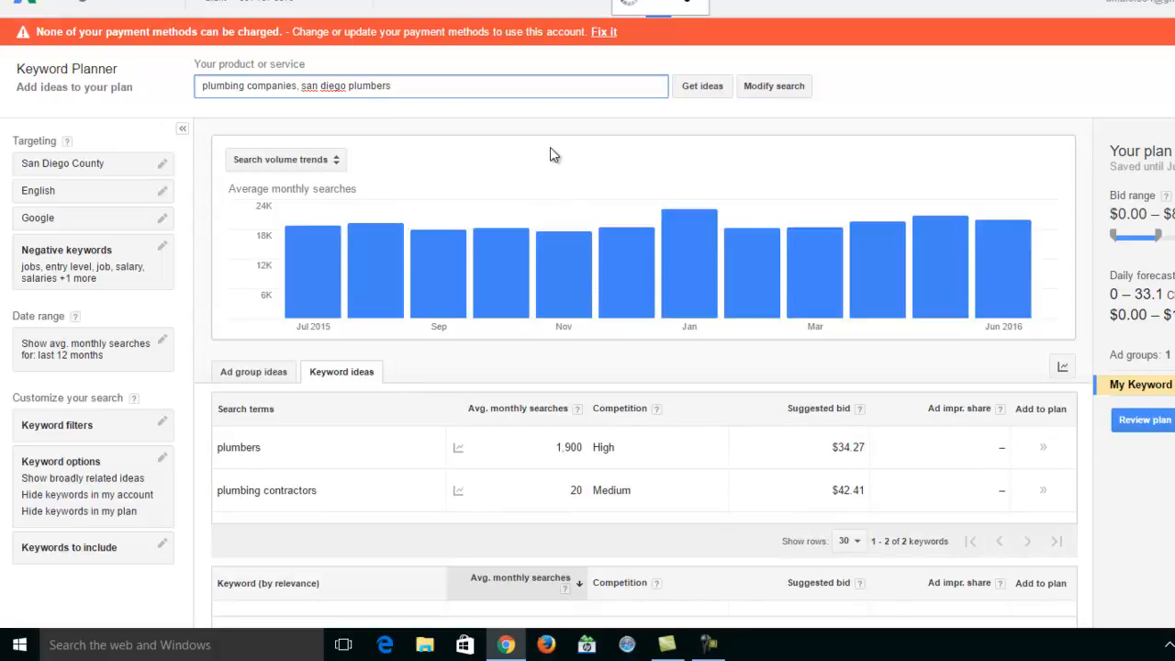
- Add the keywords plumber san diego, el cajon plumbing and plummers san diego from the new ideas to the plan
scroll(549, 153, down, 3)
scroll(637, 244, up, 1)
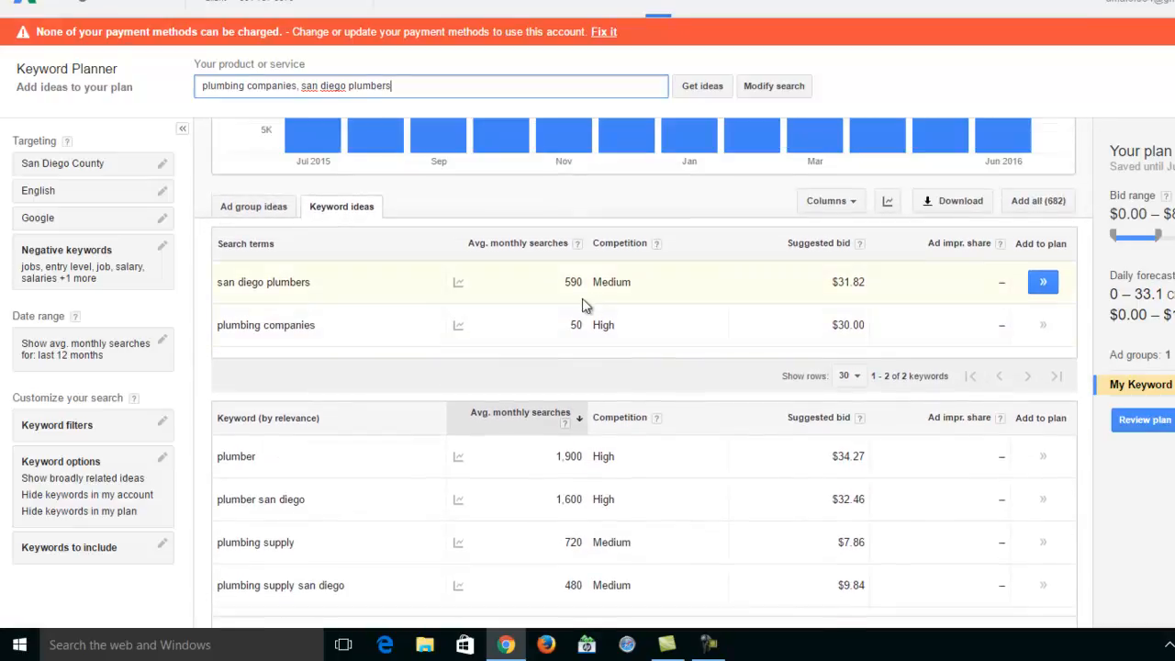
scroll(562, 302, up, 1)
scroll(564, 303, down, 1)
scroll(563, 303, down, 1)
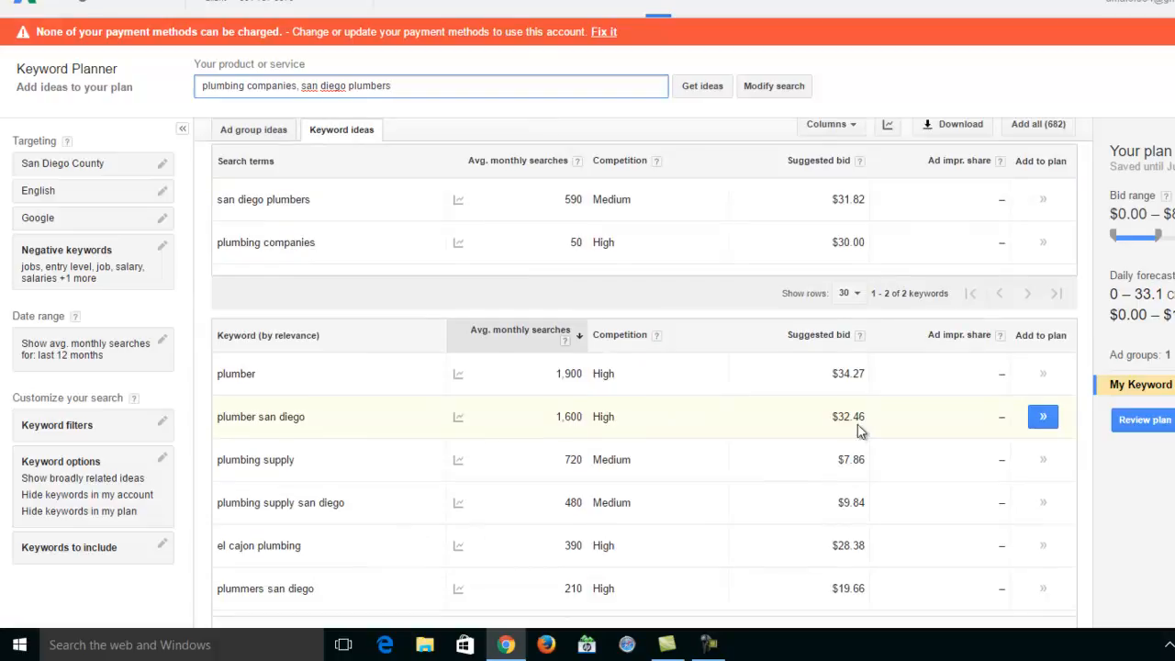
click(1044, 419)
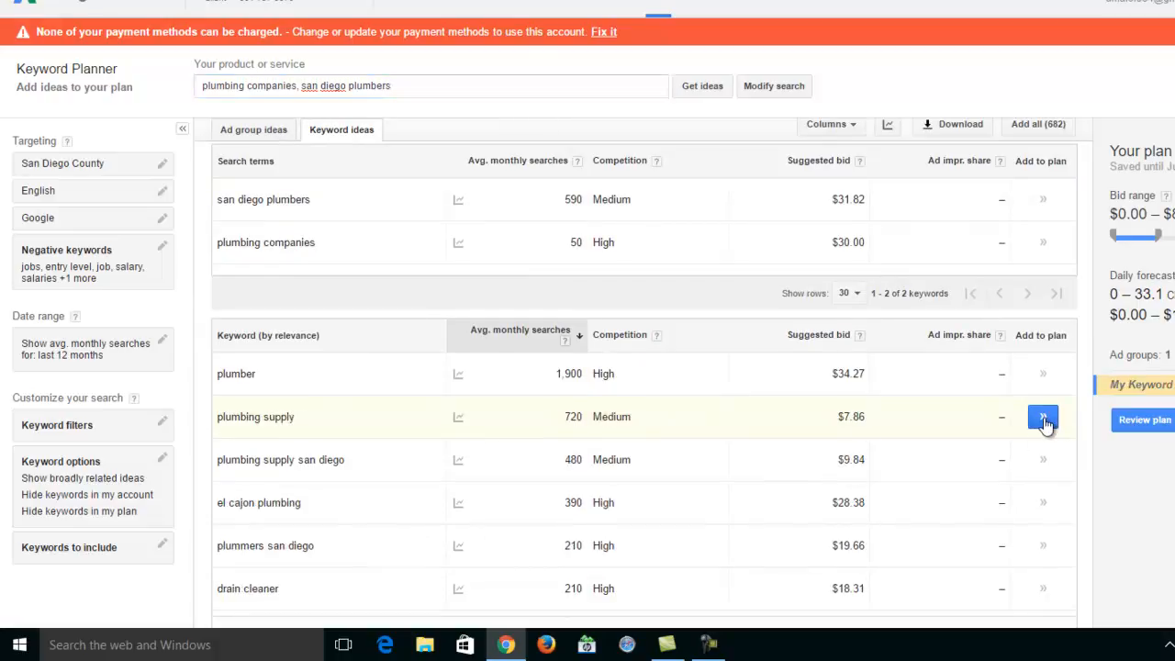
click(1043, 419)
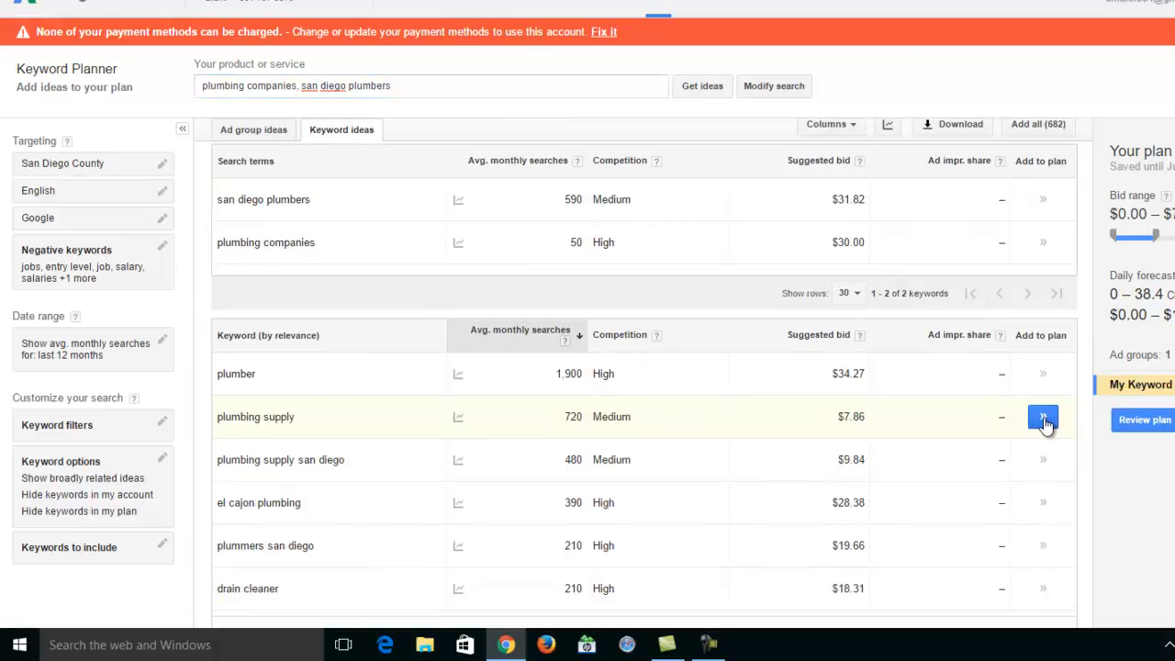
click(1044, 506)
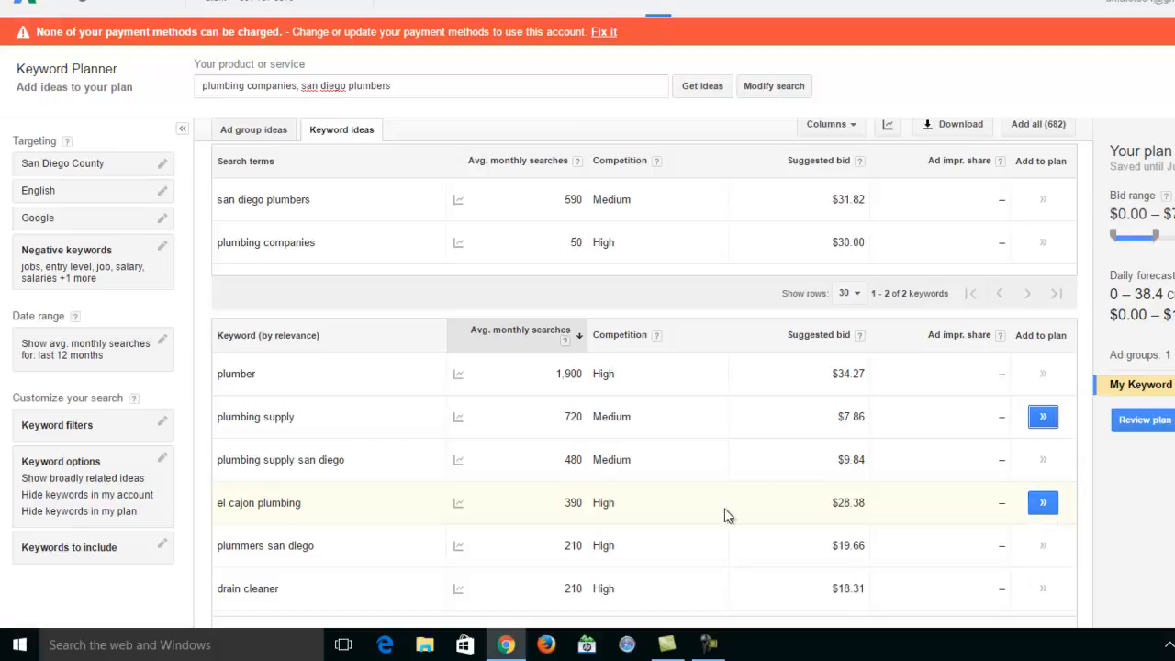
click(1043, 505)
click(1038, 507)
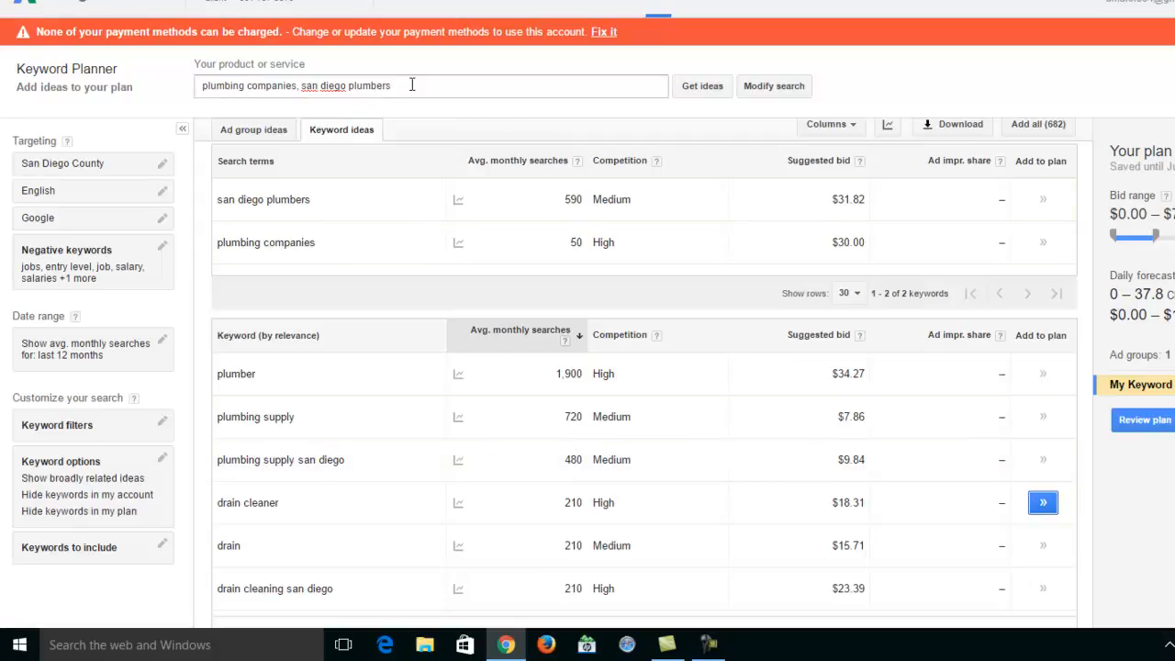
- Set the keyword options to only show ideas closely related to the search terms, save, and look through the refreshed list
drag(412, 85, 140, 78)
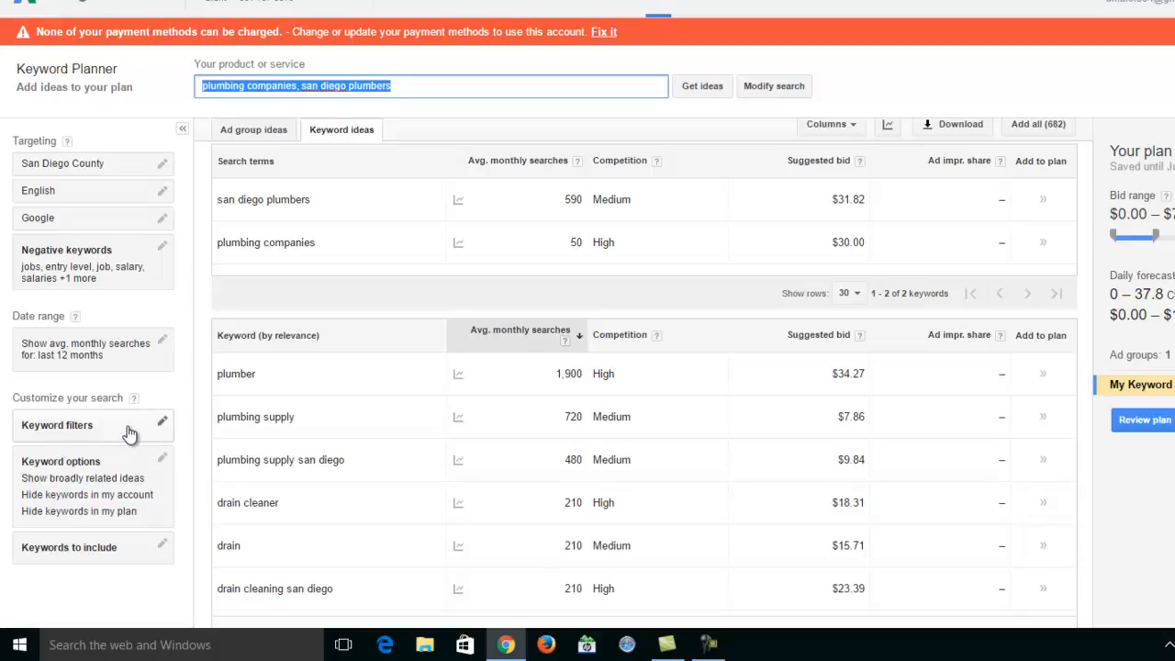
click(161, 463)
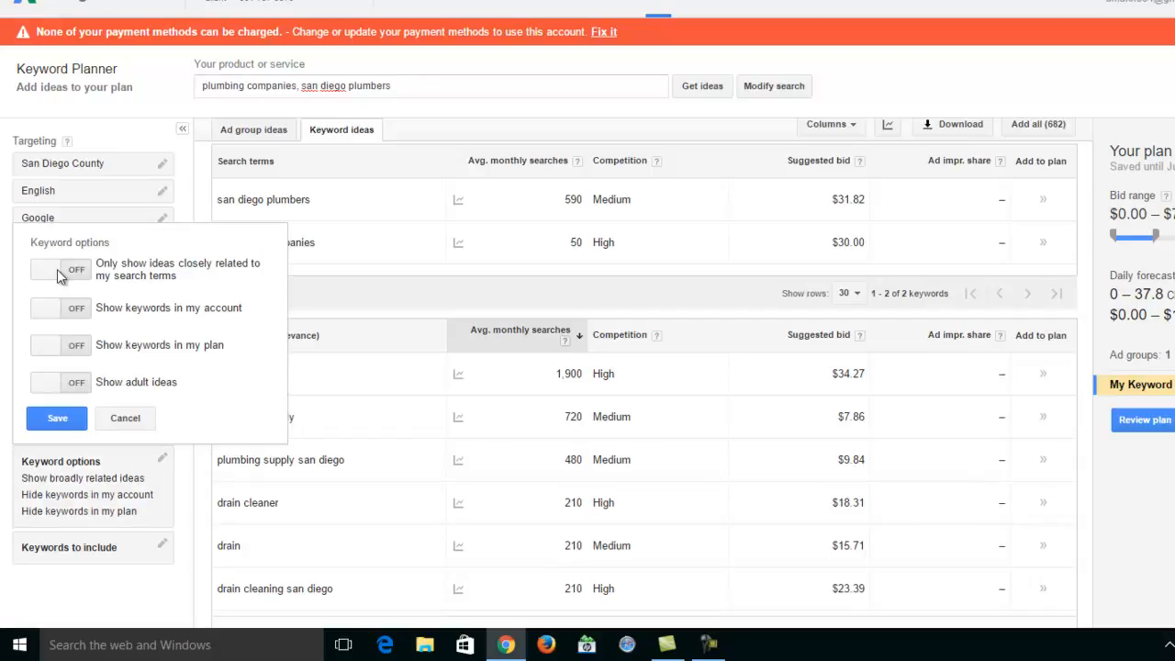
click(55, 418)
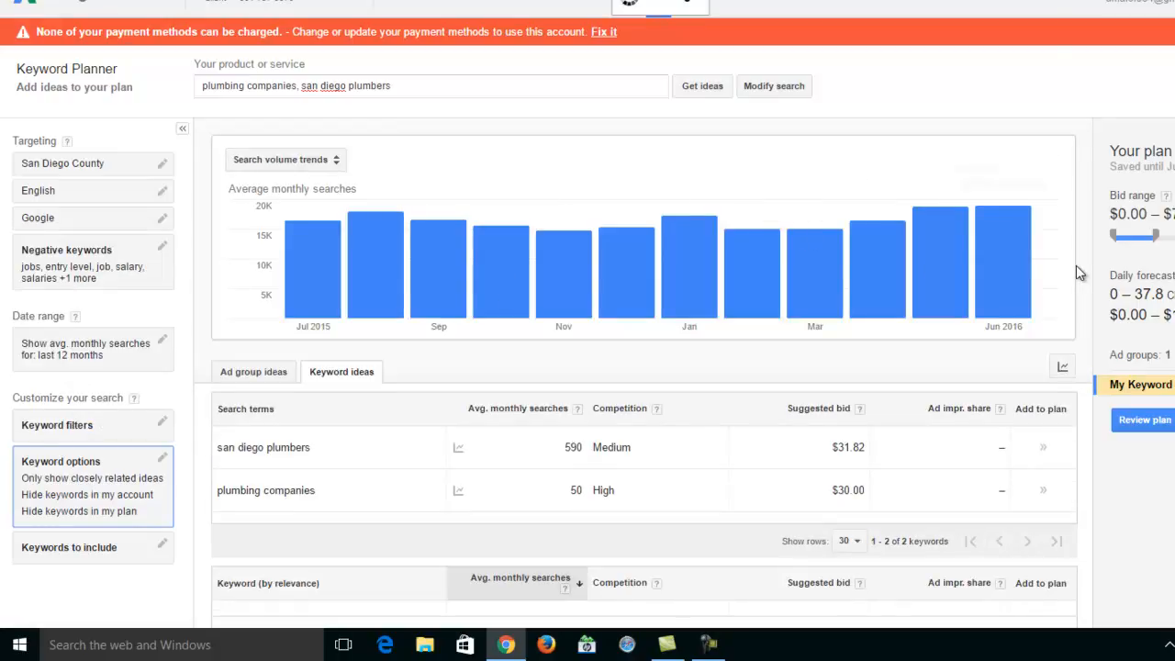
scroll(1081, 252, down, 2)
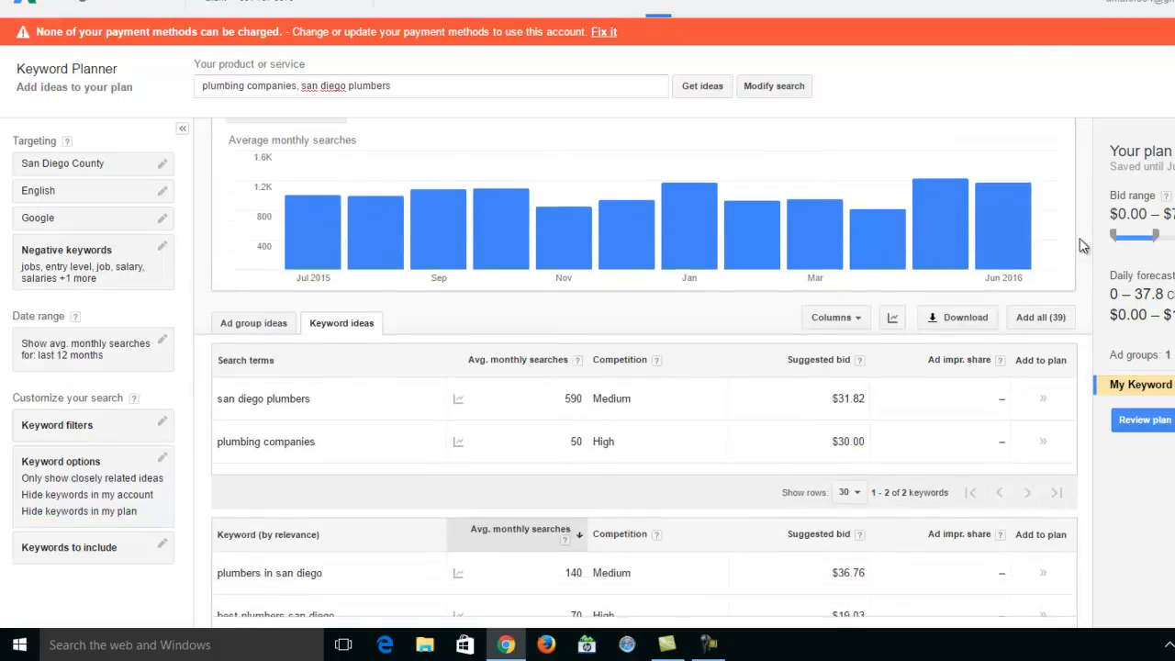
scroll(1081, 244, down, 8)
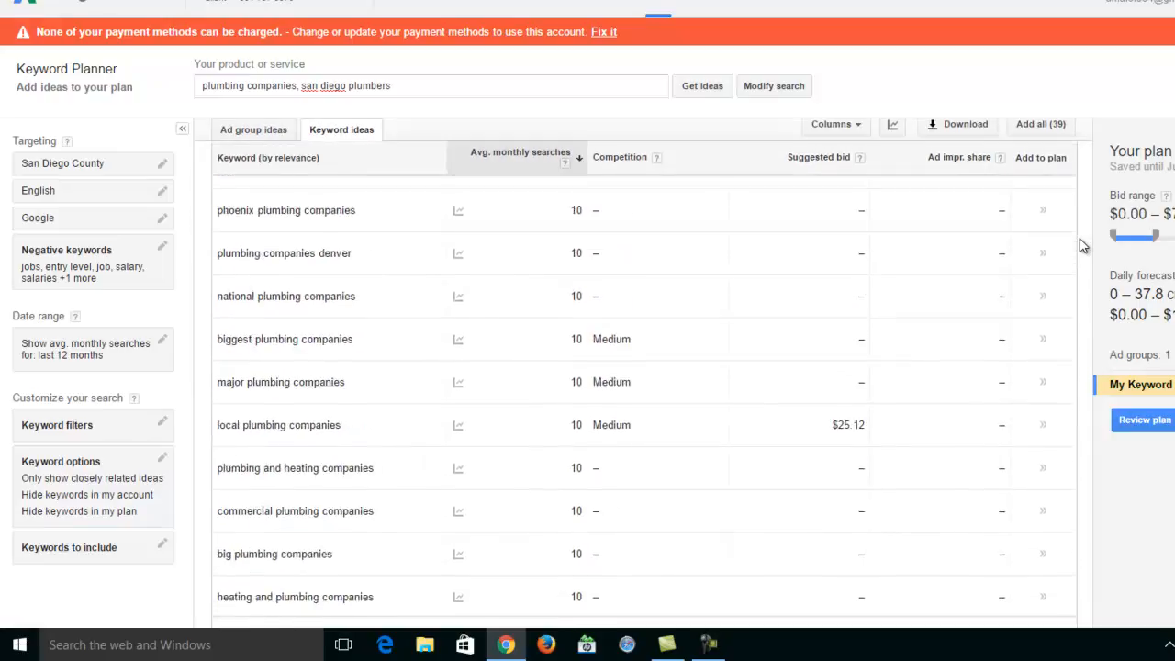
scroll(1074, 202, down, 5)
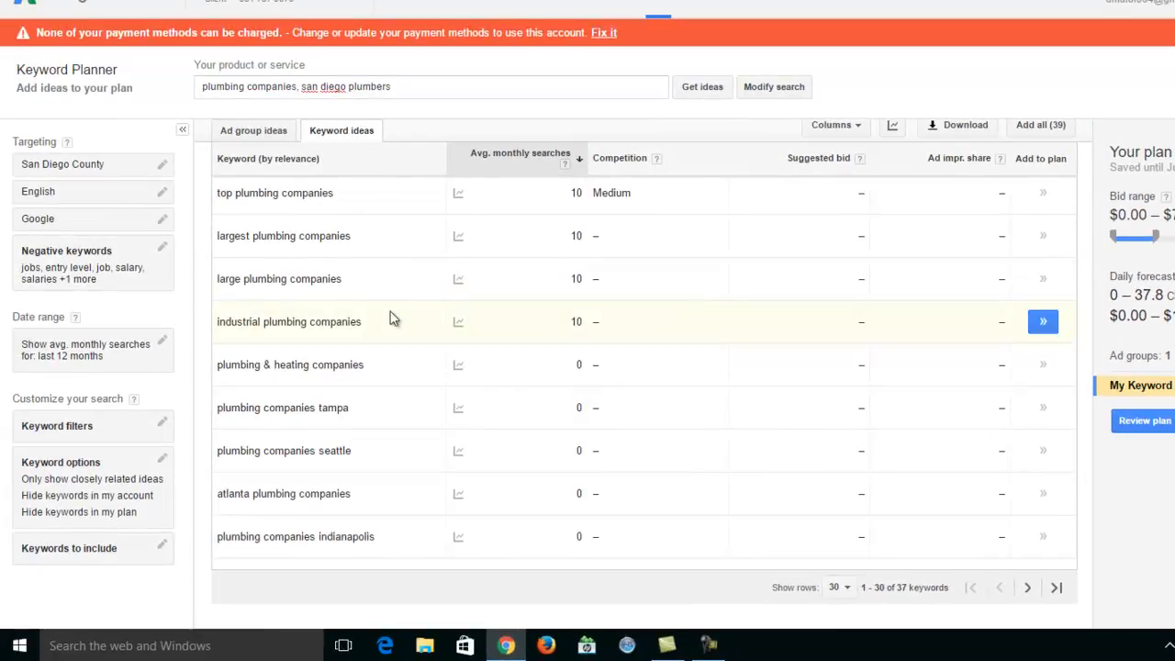
scroll(390, 319, up, 5)
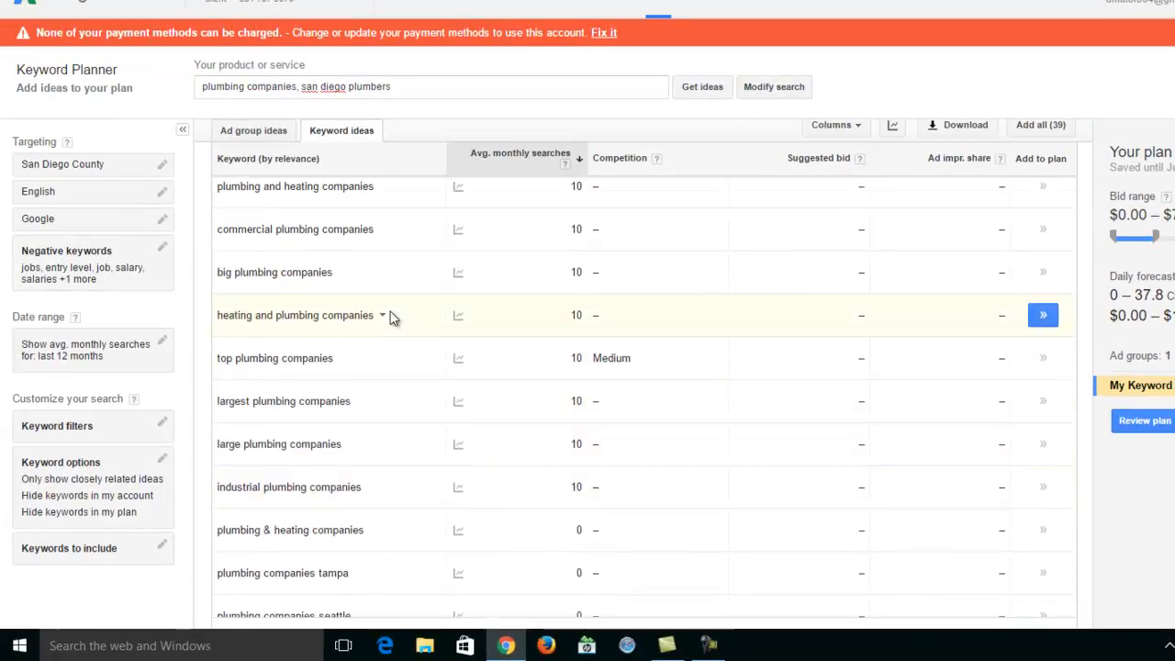
- Turn off the keyword option that only shows ideas closely related to the search terms and save the options
drag(394, 87, 165, 87)
scroll(450, 304, up, 4)
scroll(385, 311, up, 3)
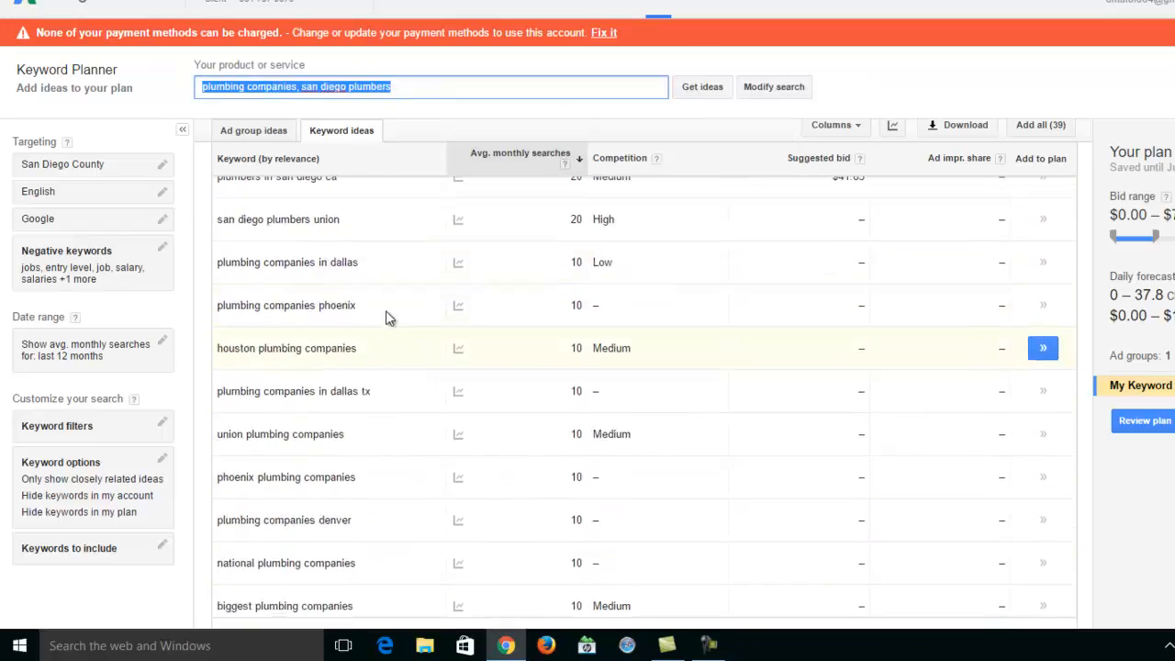
scroll(385, 315, up, 3)
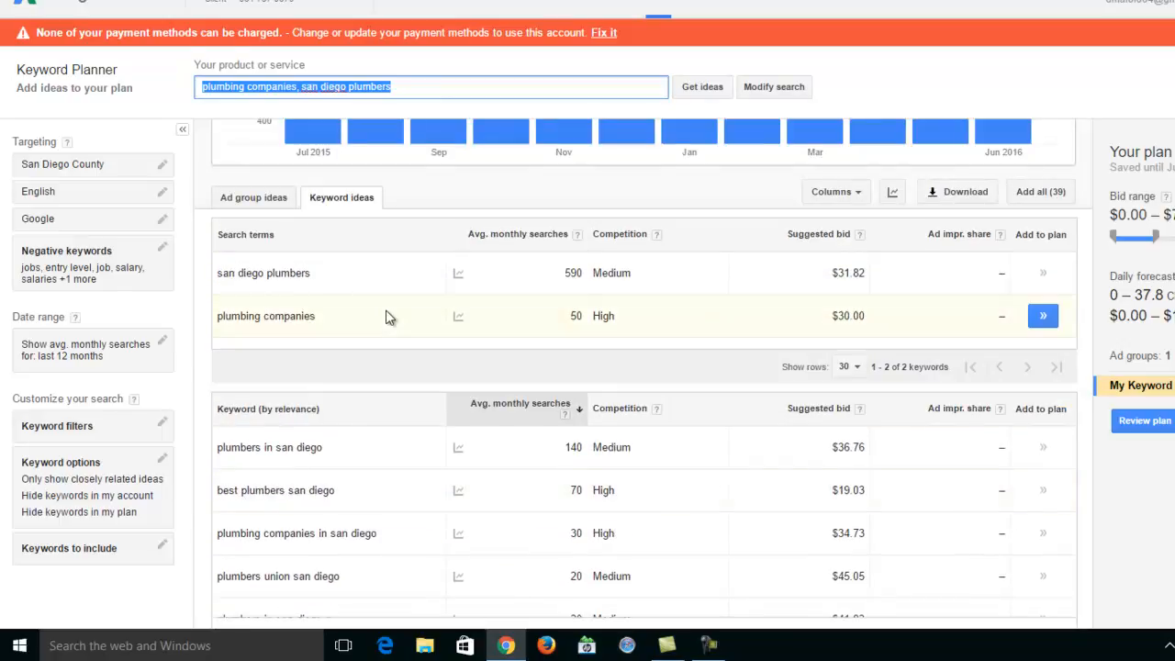
scroll(386, 317, down, 1)
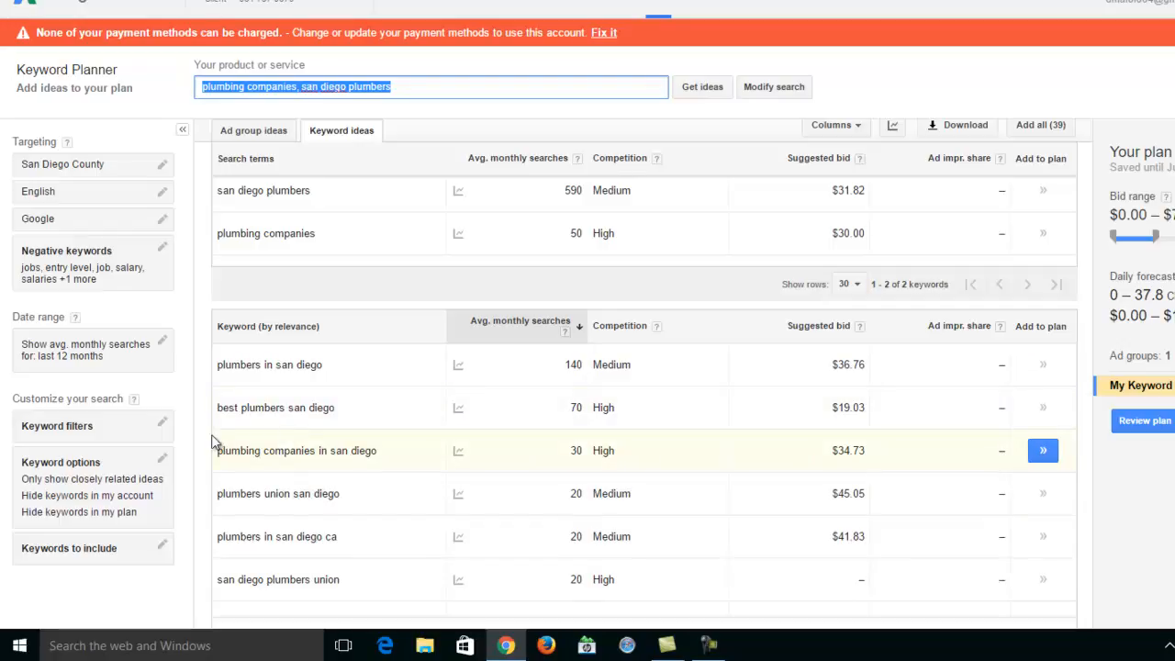
click(159, 463)
click(57, 272)
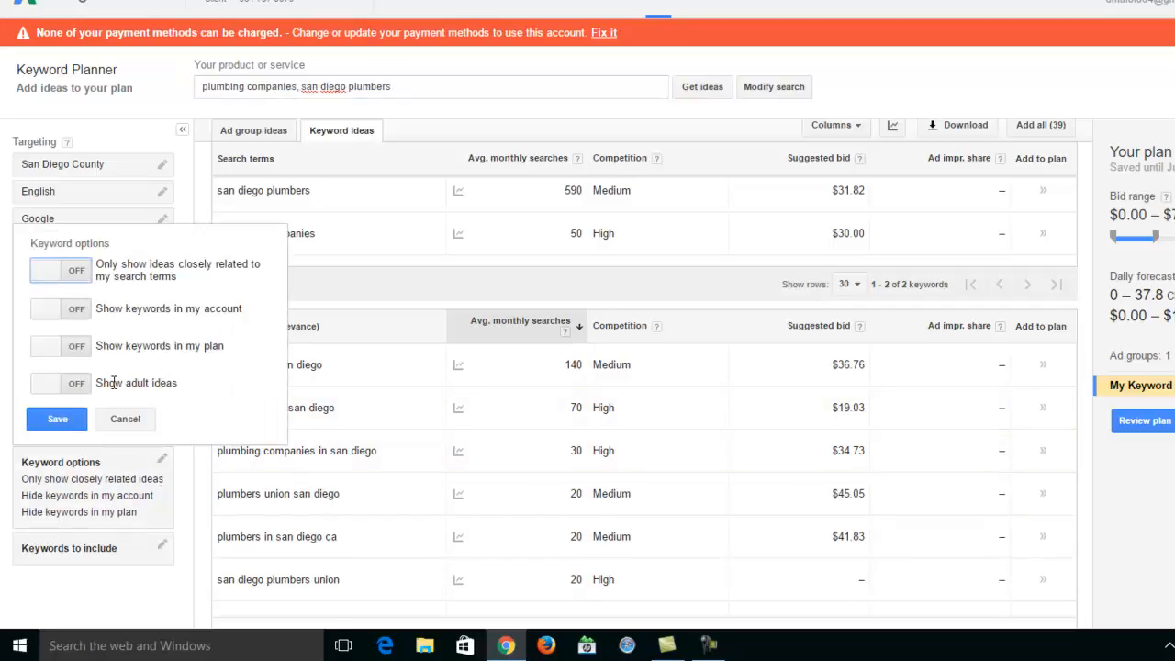
click(61, 419)
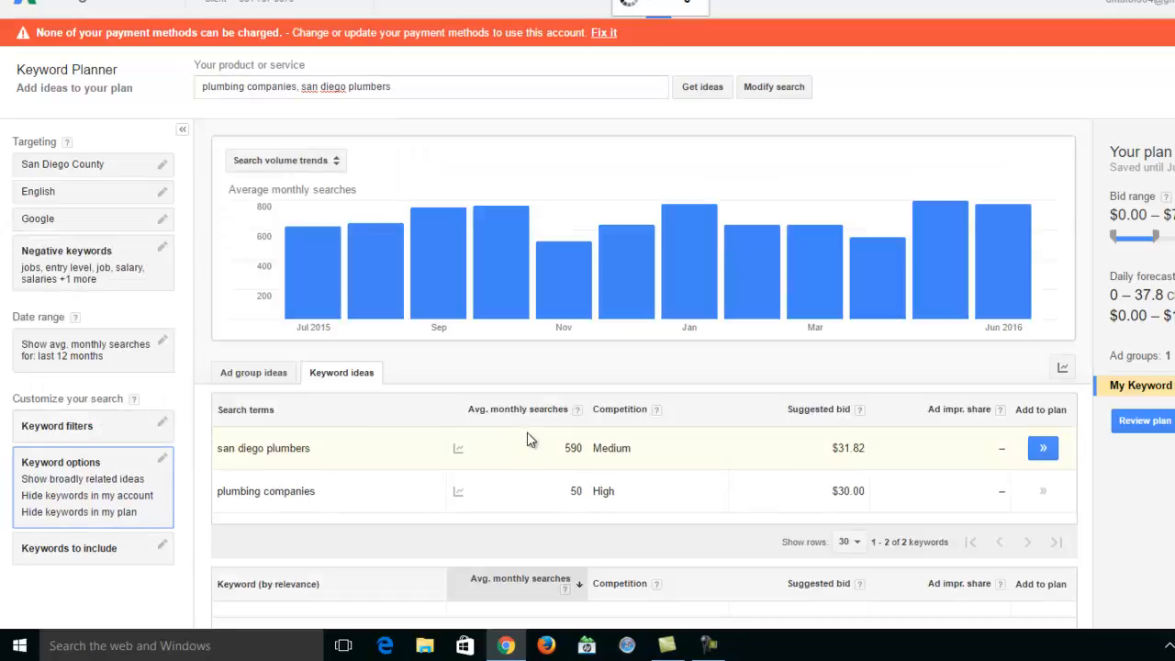
- Look through the broadly related keyword ideas, comparing their average monthly searches, competition and suggested bids
scroll(489, 401, down, 2)
scroll(489, 401, down, 2)
mouse_move(458, 379)
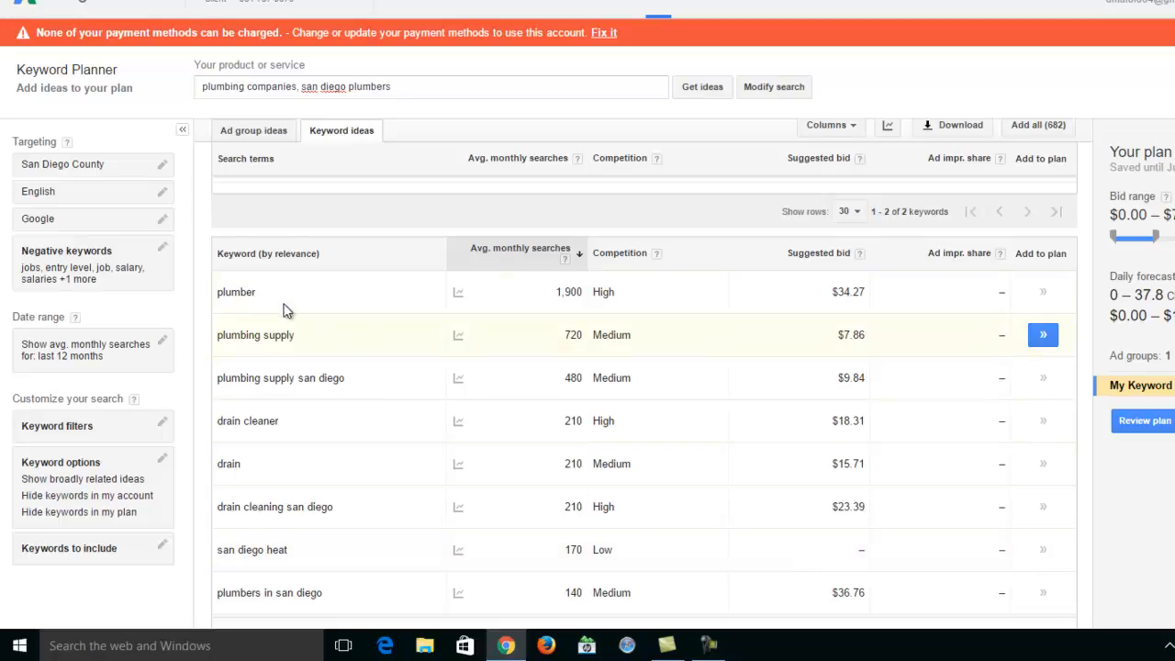
mouse_move(518, 300)
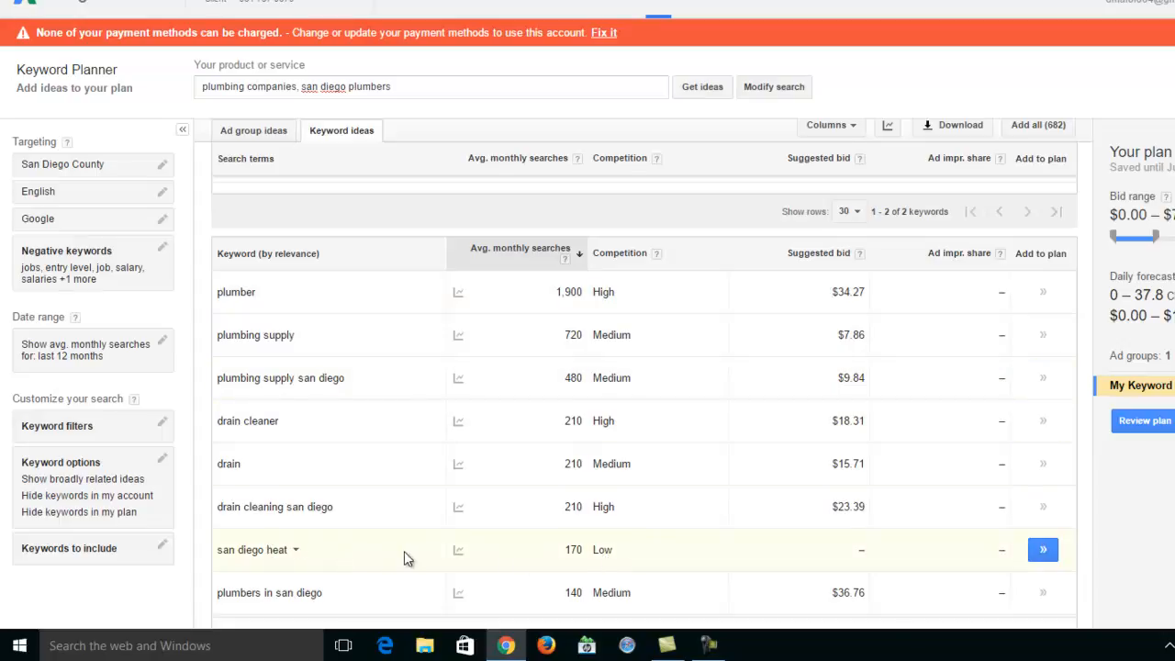
scroll(408, 558, down, 1)
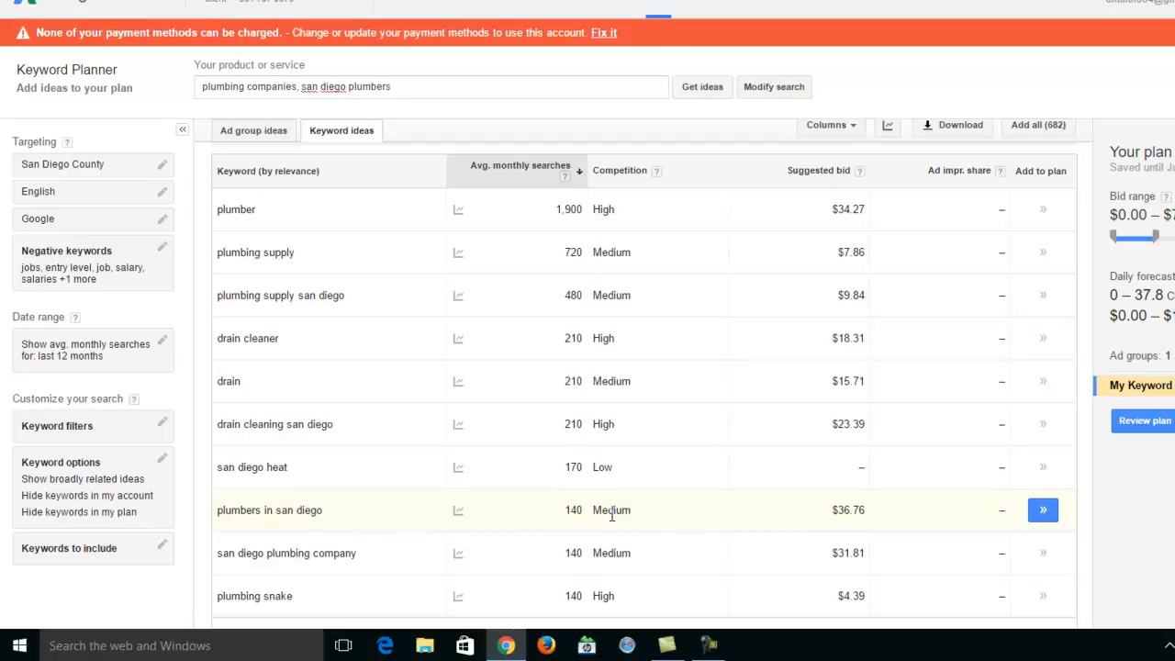
scroll(612, 516, down, 2)
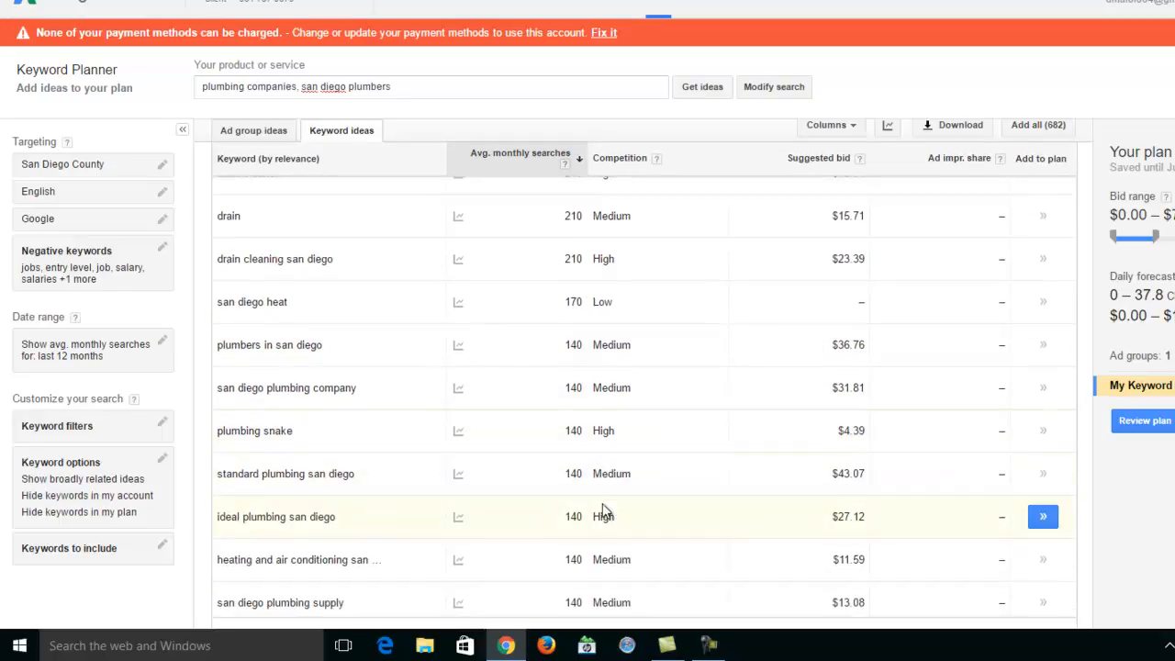
scroll(605, 539, down, 1)
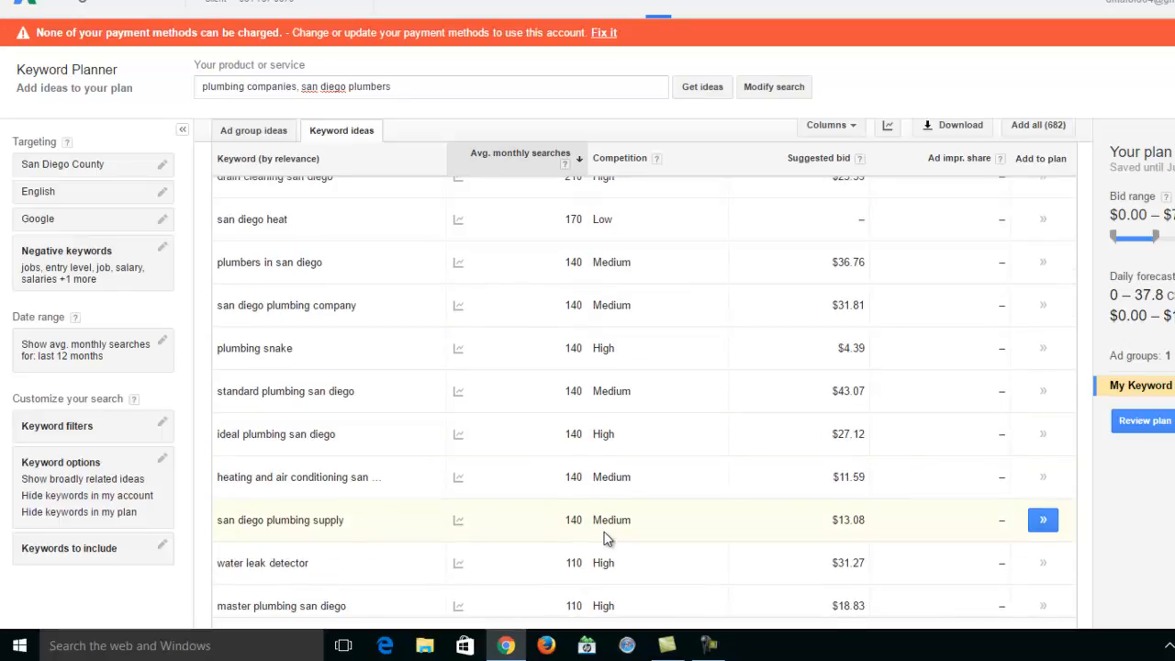
scroll(598, 560, down, 1)
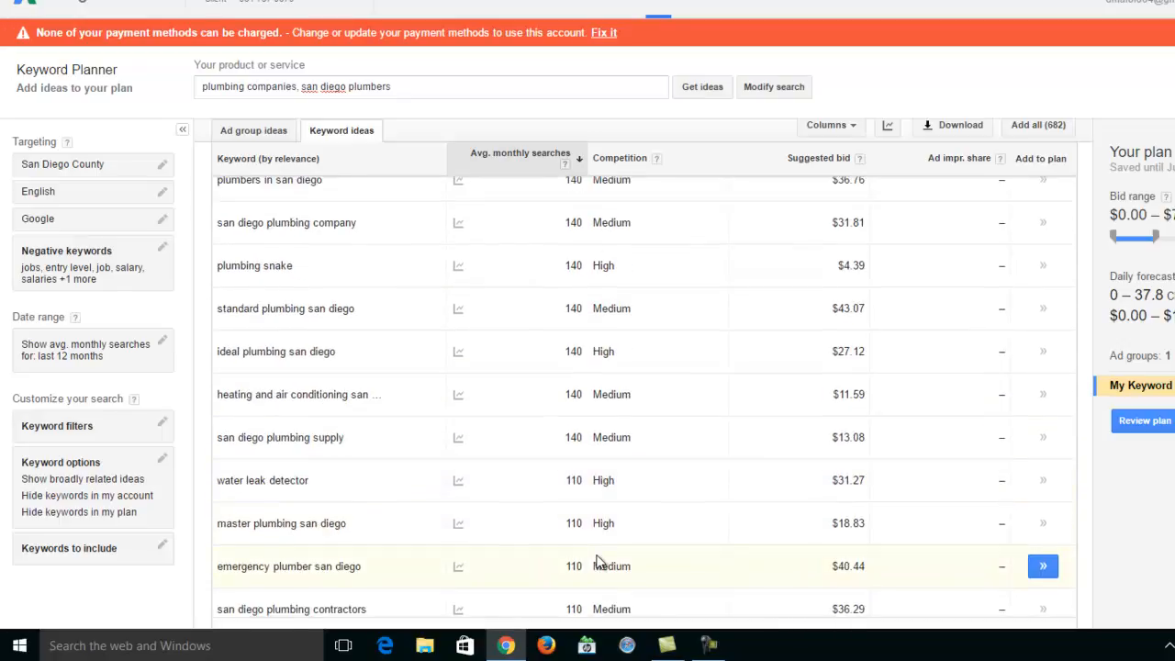
scroll(603, 490, up, 4)
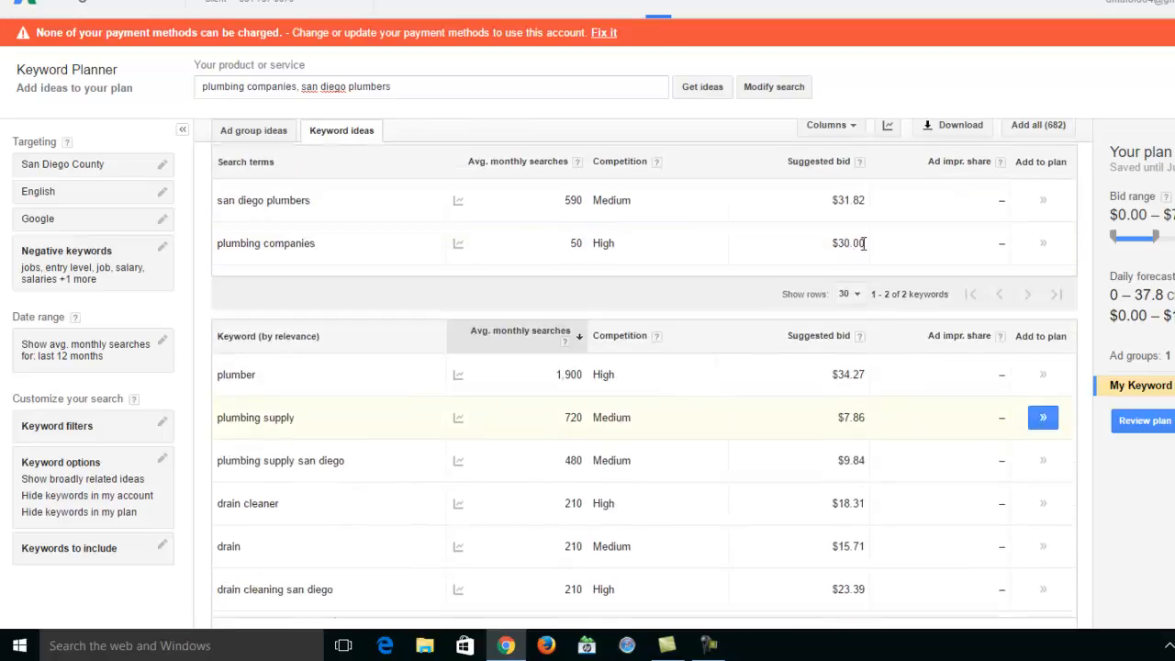
scroll(863, 250, up, 2)
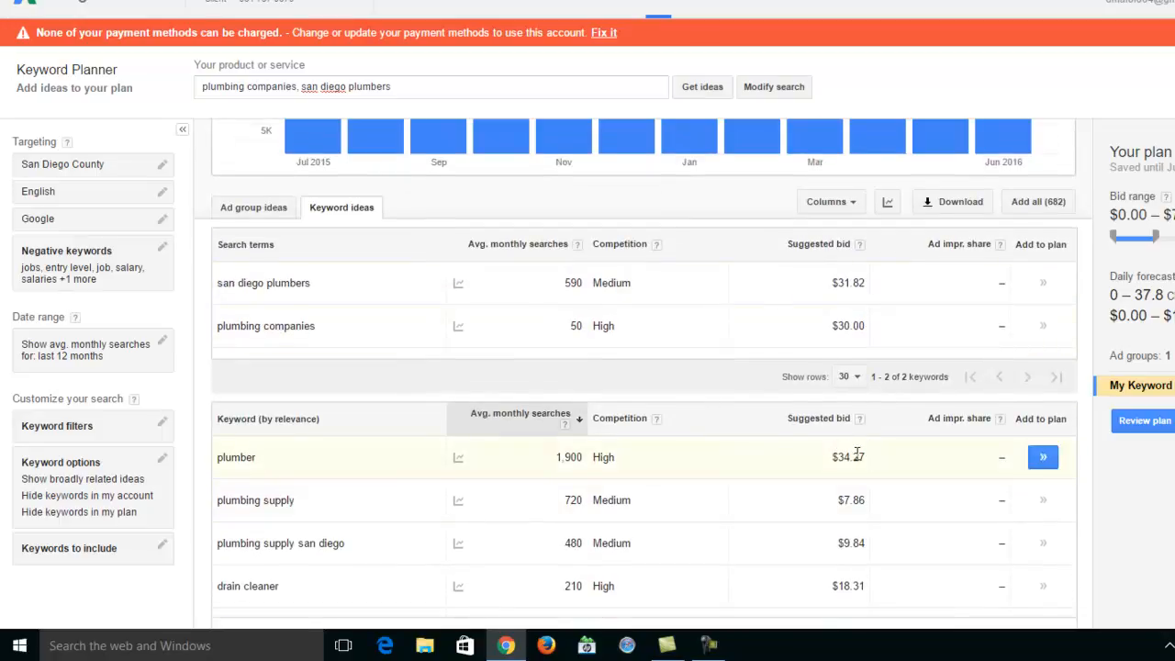
scroll(863, 456, down, 1)
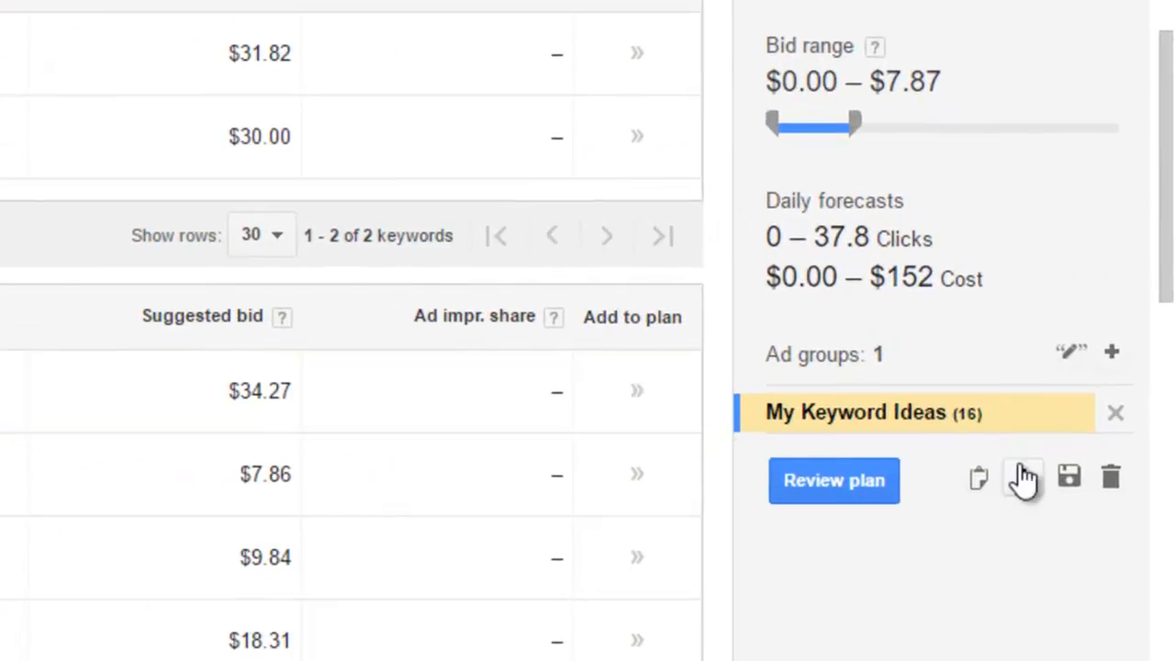
- Download the keyword plan in Excel CSV format, save the file and open it in Excel
click(1024, 476)
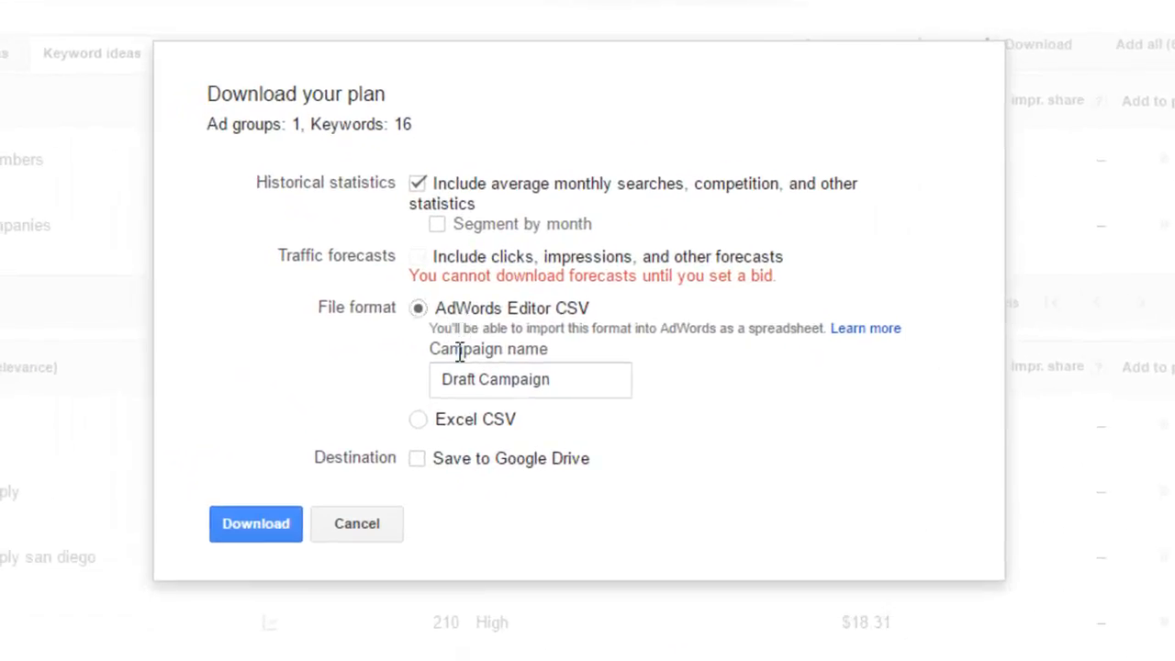
click(418, 420)
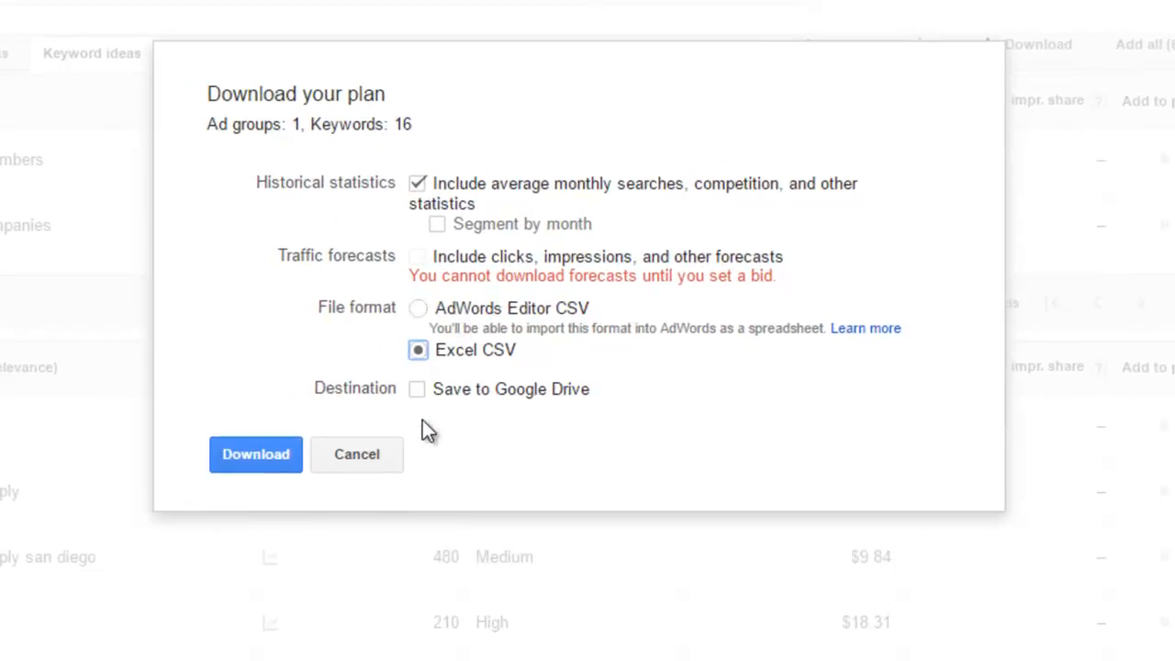
click(247, 455)
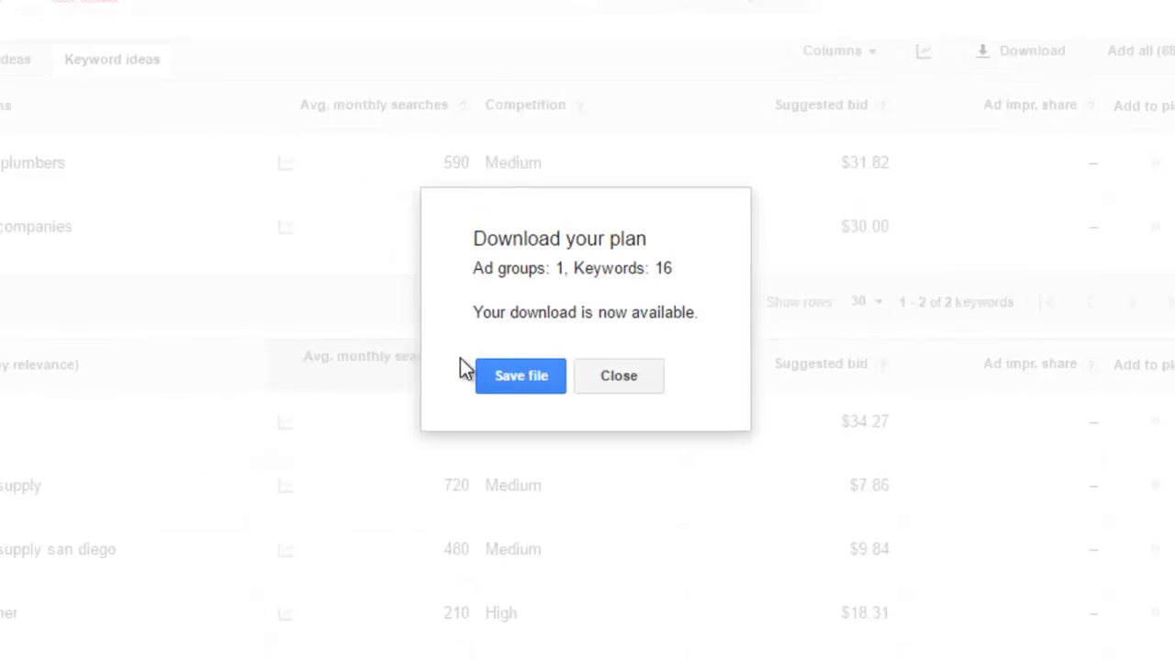
click(608, 346)
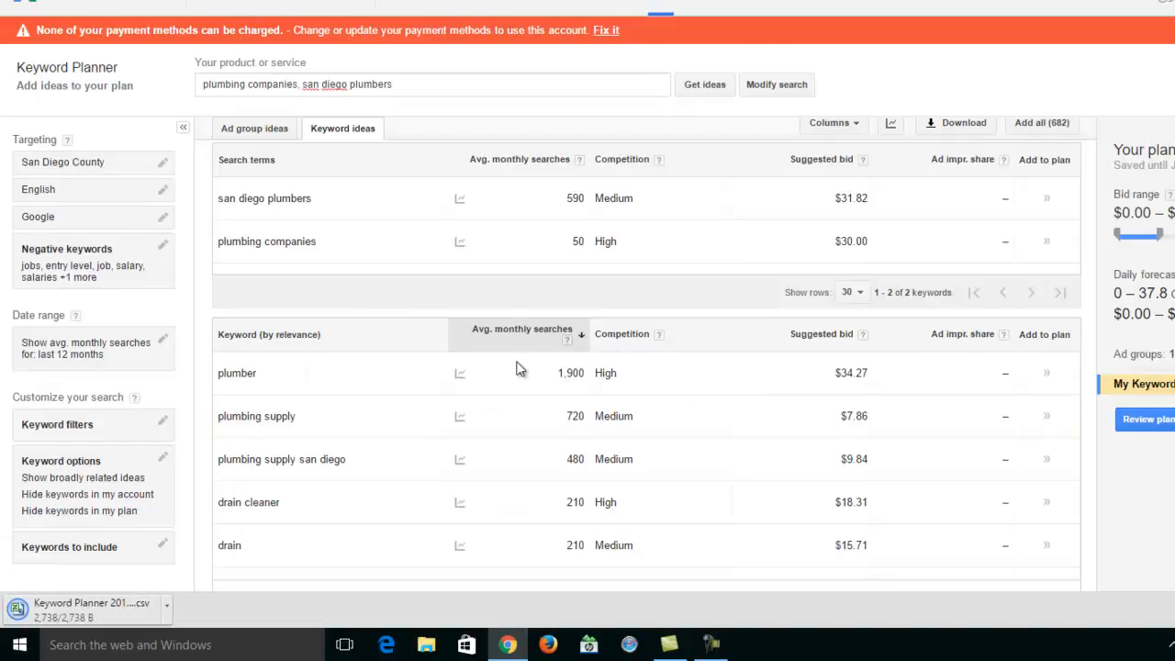
click(90, 610)
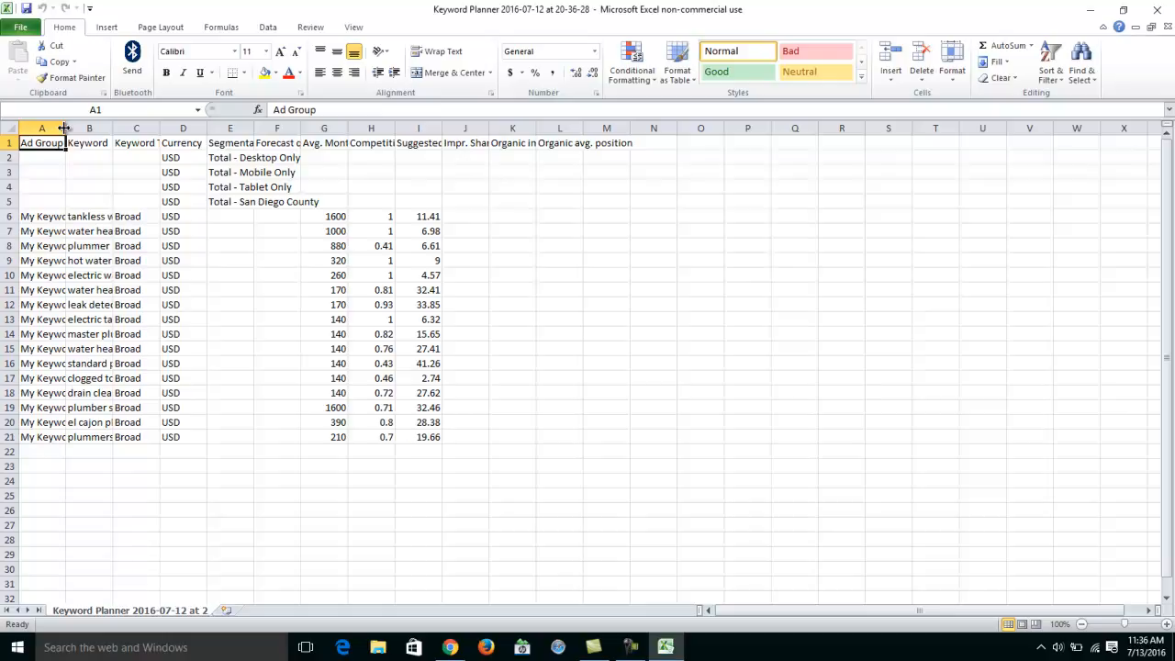
- Delete sheet columns A, C through F and J through M, keeping only keyword, average monthly searches, competition and suggested bid
drag(65, 128, 142, 129)
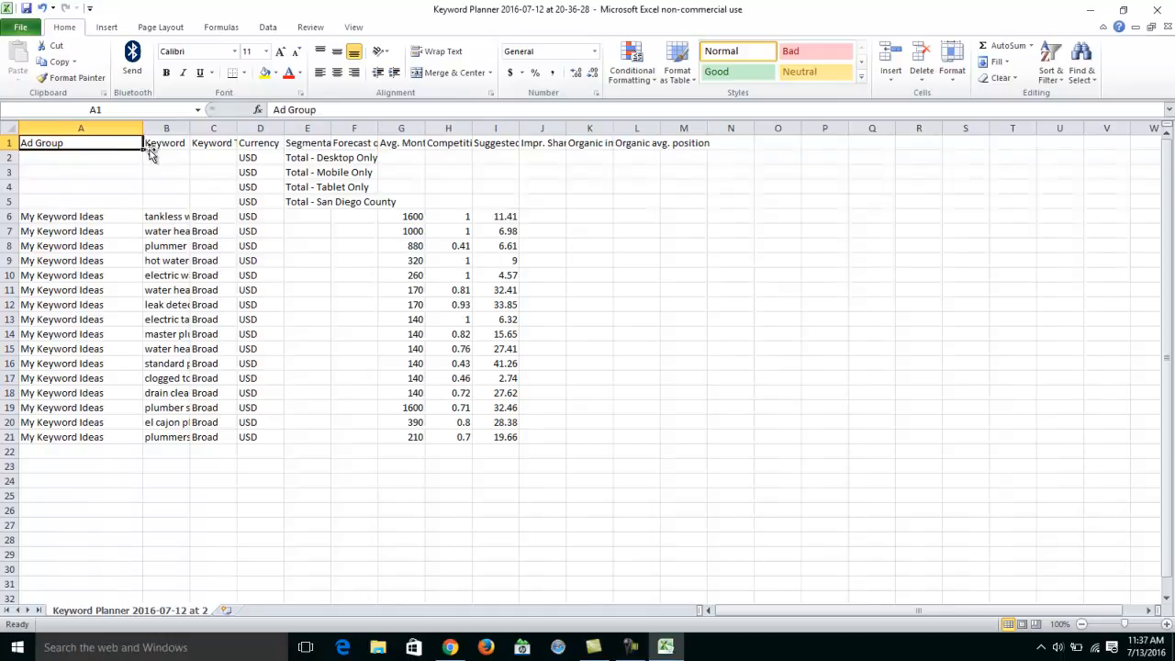
click(74, 130)
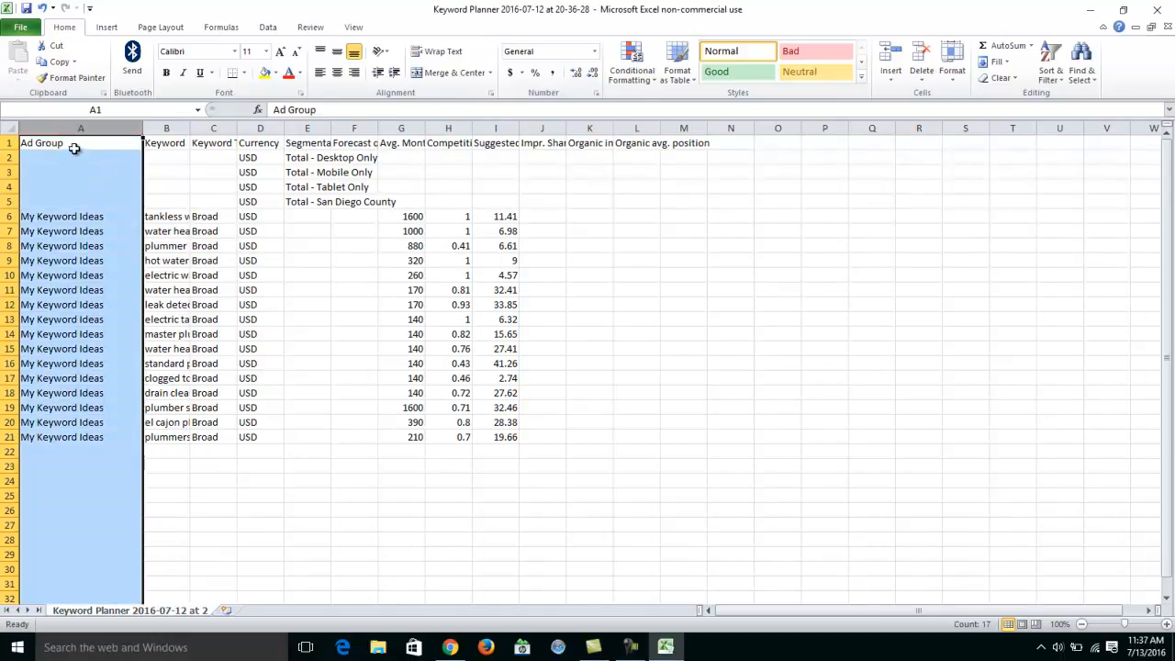
ctrl+click(215, 129)
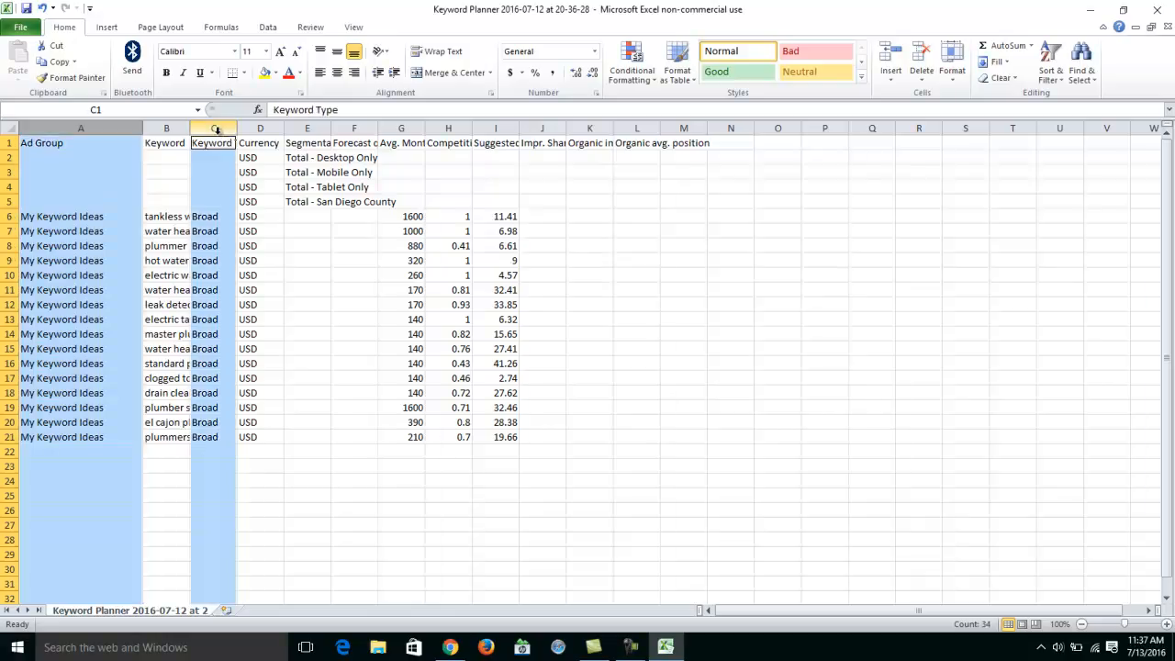
ctrl+click(253, 130)
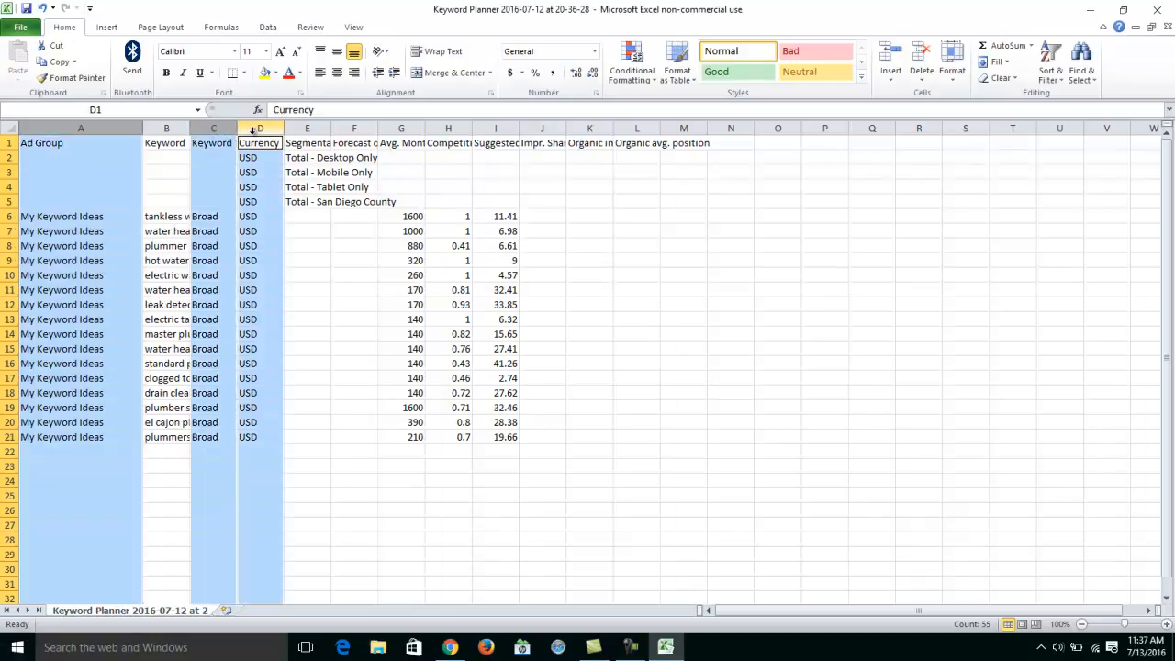
ctrl+click(318, 128)
ctrl+click(355, 128)
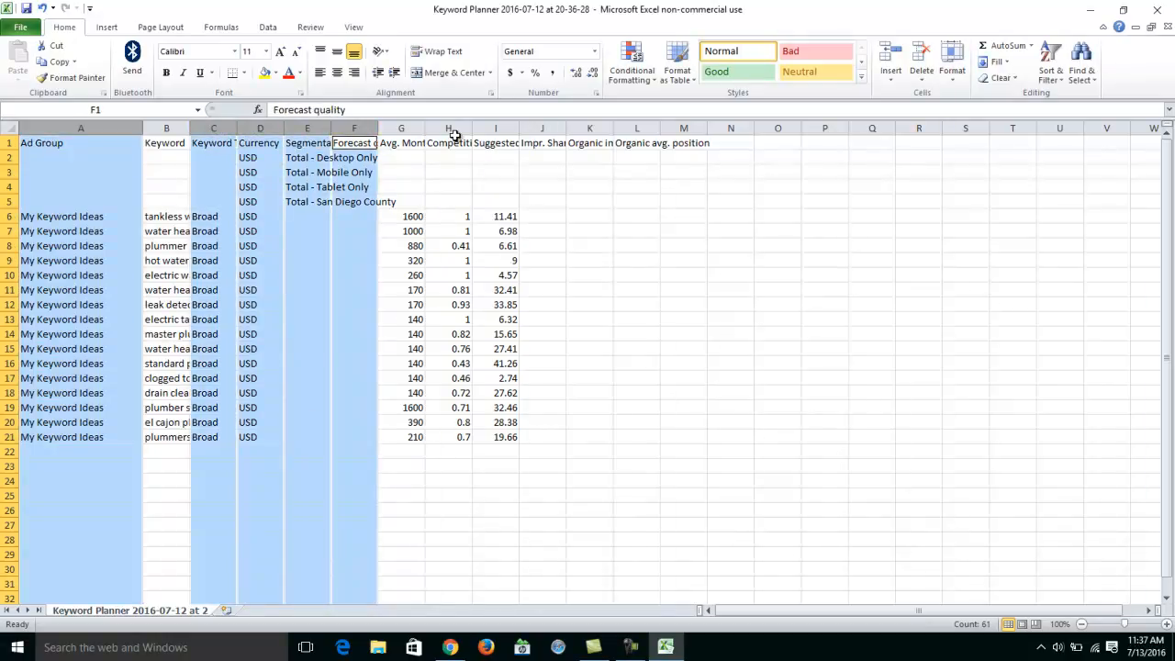
ctrl+click(543, 130)
ctrl+click(580, 130)
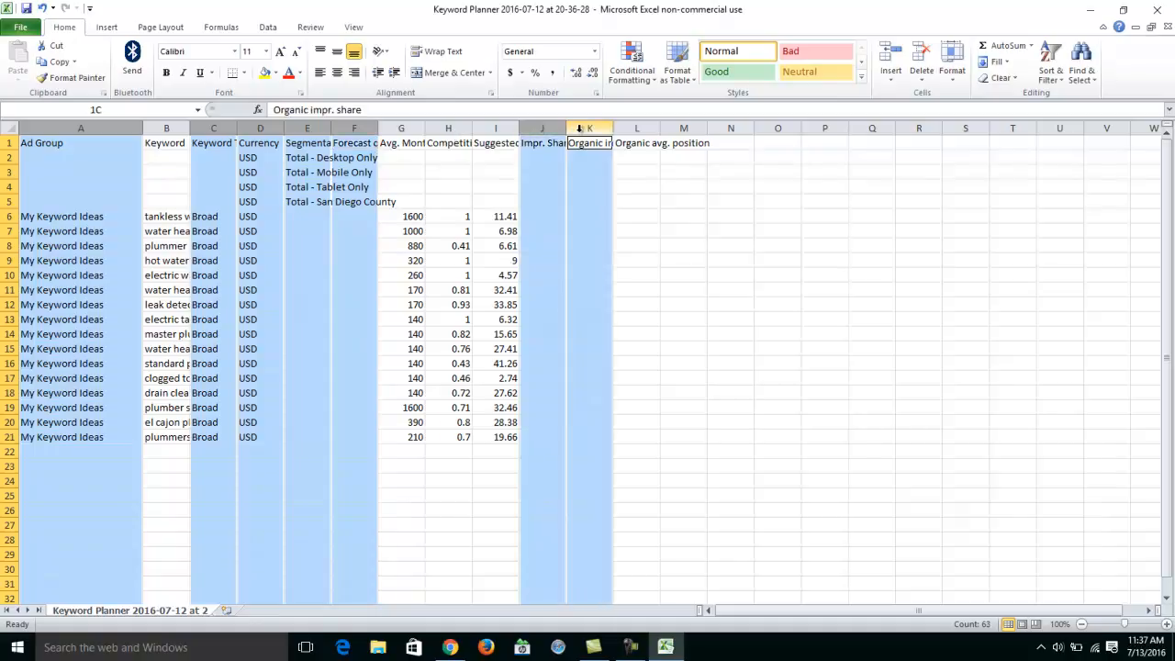
ctrl+click(642, 129)
ctrl+click(684, 130)
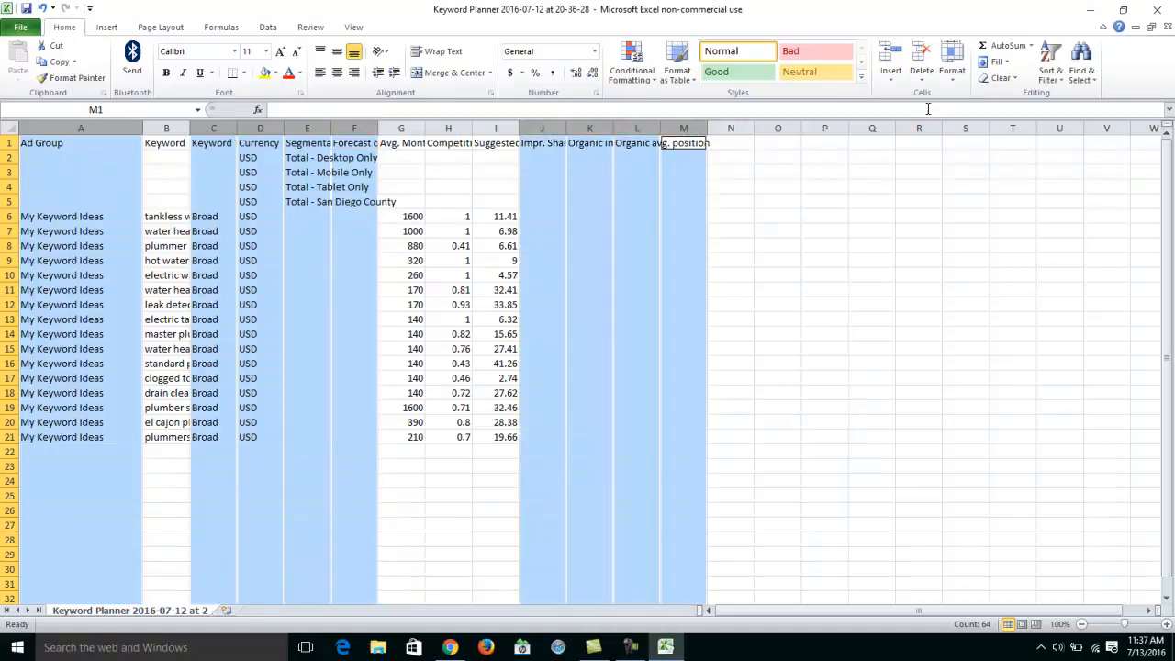
click(921, 73)
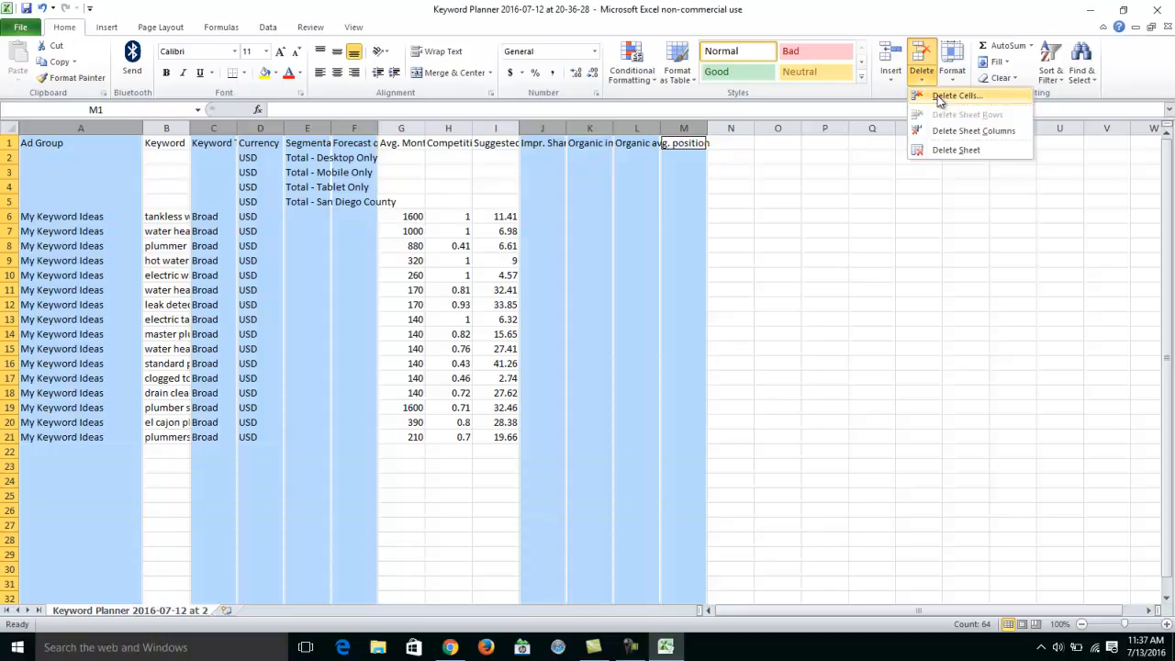
click(948, 131)
click(430, 295)
- Delete the blank sheet rows 2 to 5 and widen the Keyword column to fit most of the keywords
drag(30, 159, 35, 200)
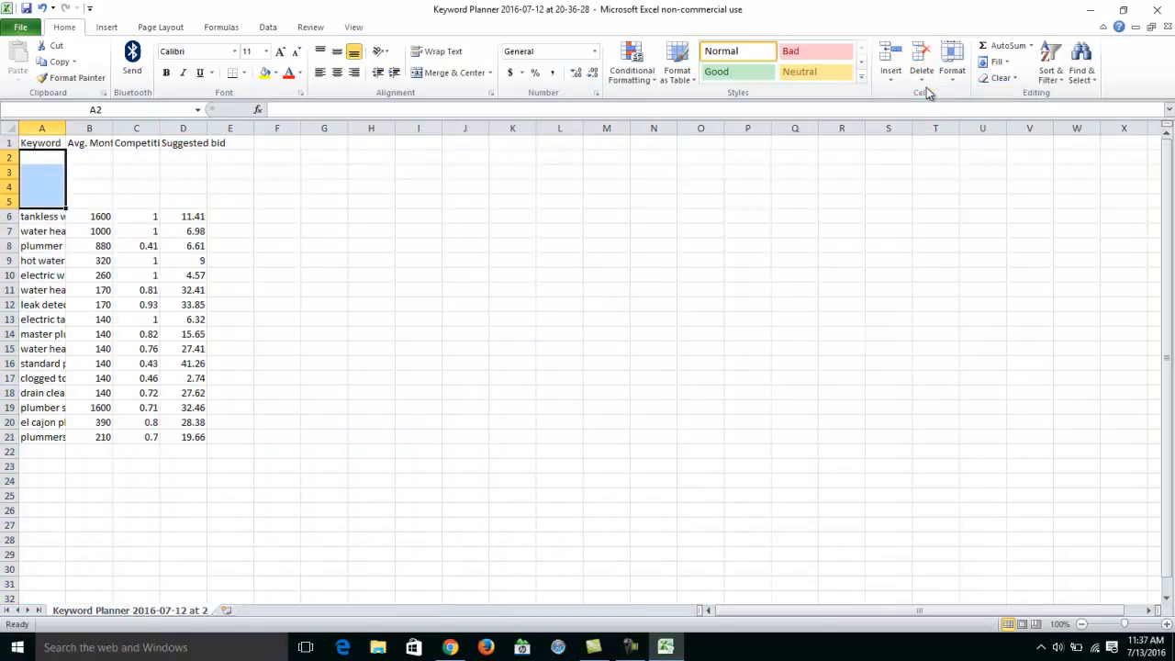
click(921, 79)
click(950, 113)
click(316, 230)
drag(66, 138, 140, 128)
- Apply wrap text to the whole header row through the cell formatting
click(9, 142)
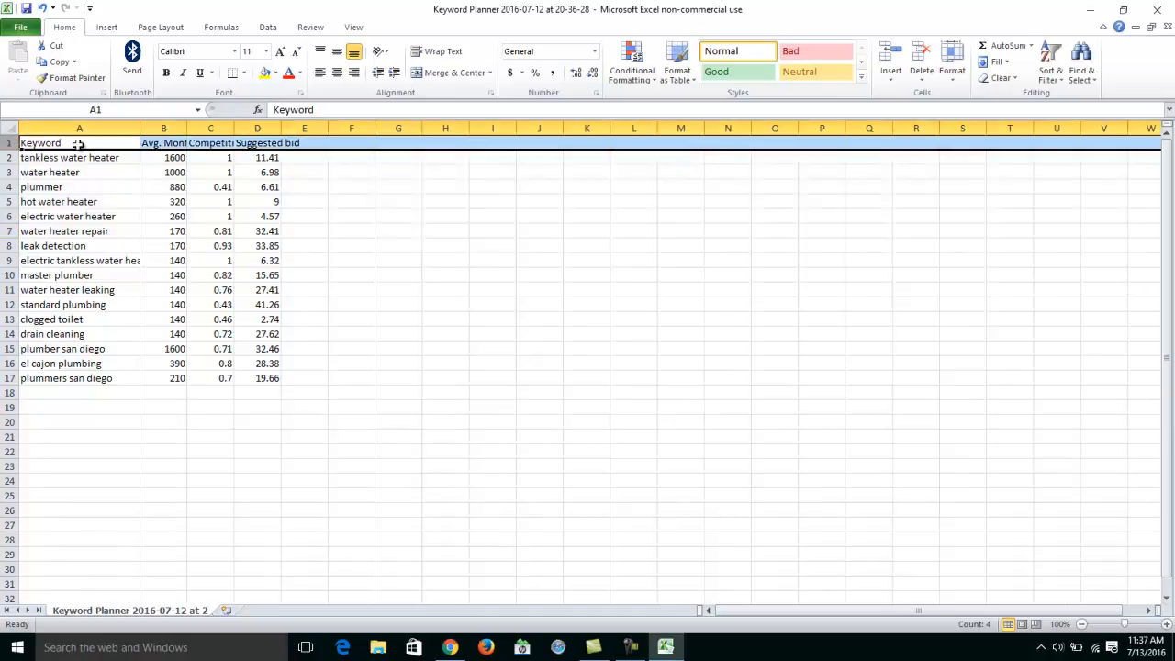
right_click(78, 143)
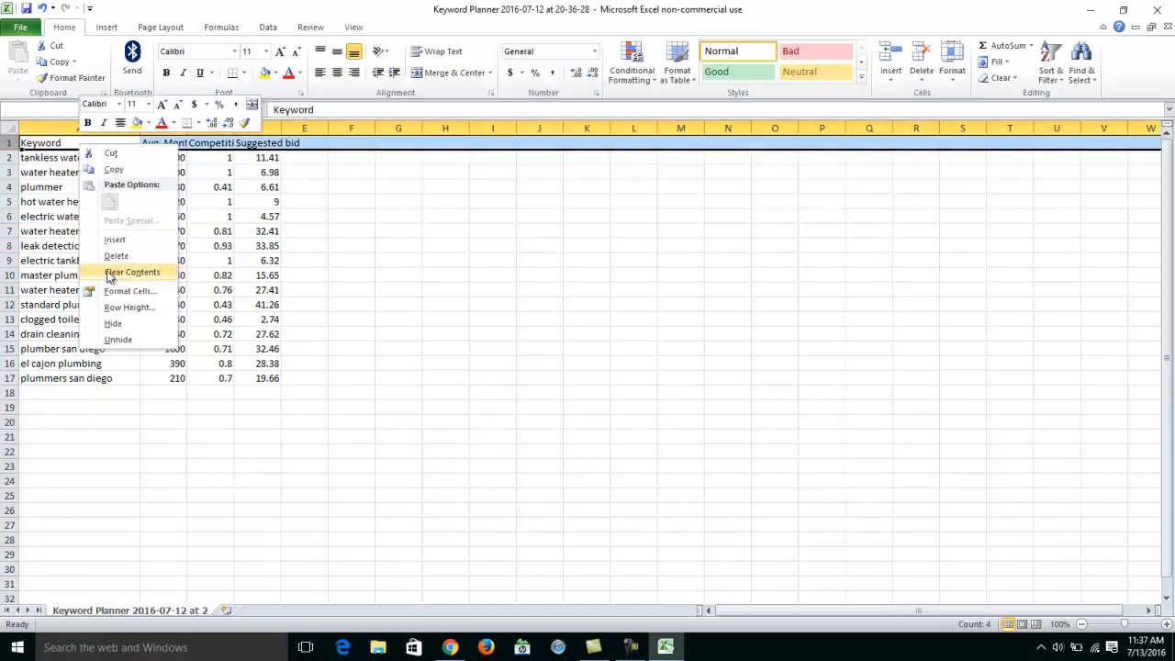
key(Escape)
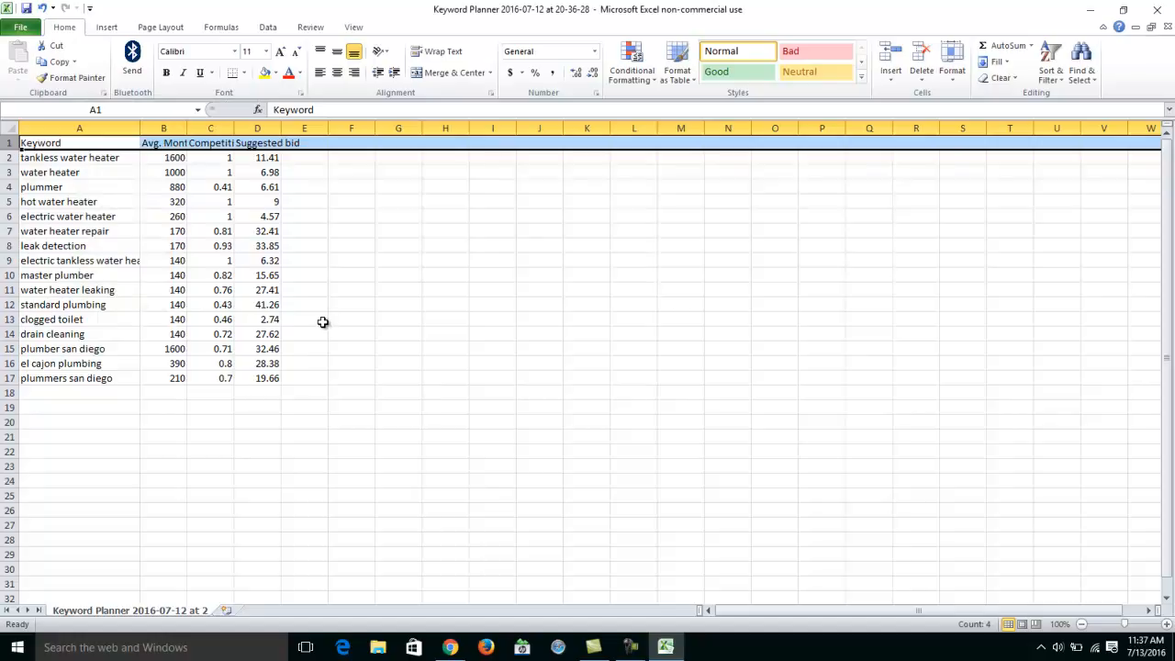
key(ctrl+1)
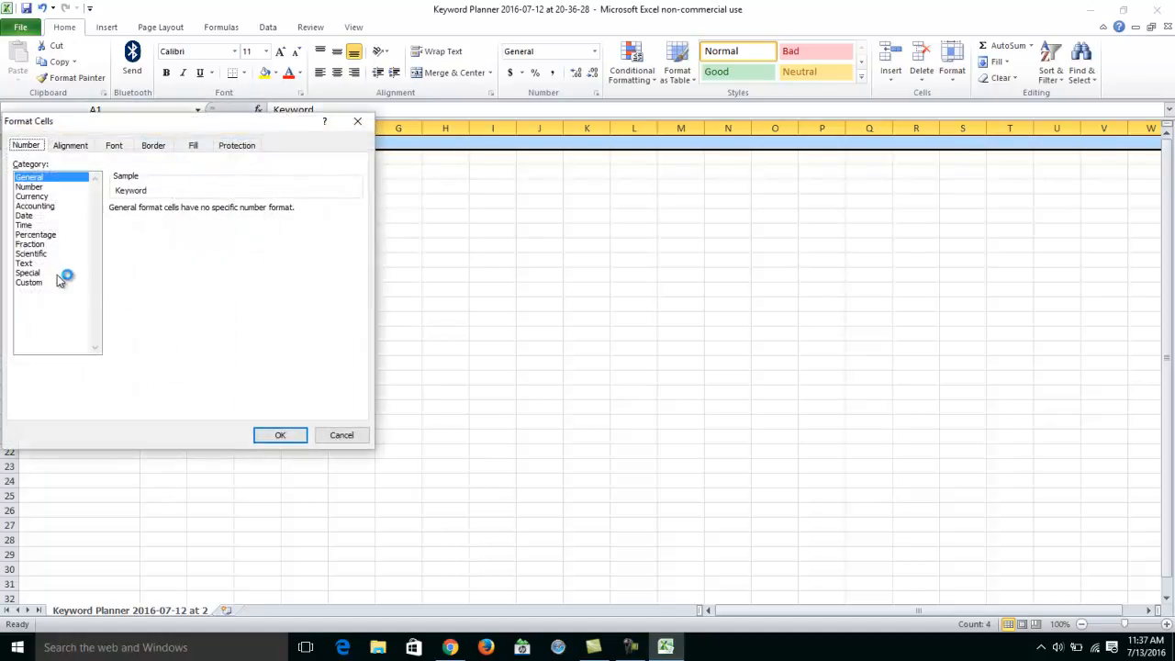
click(70, 147)
click(25, 271)
click(266, 438)
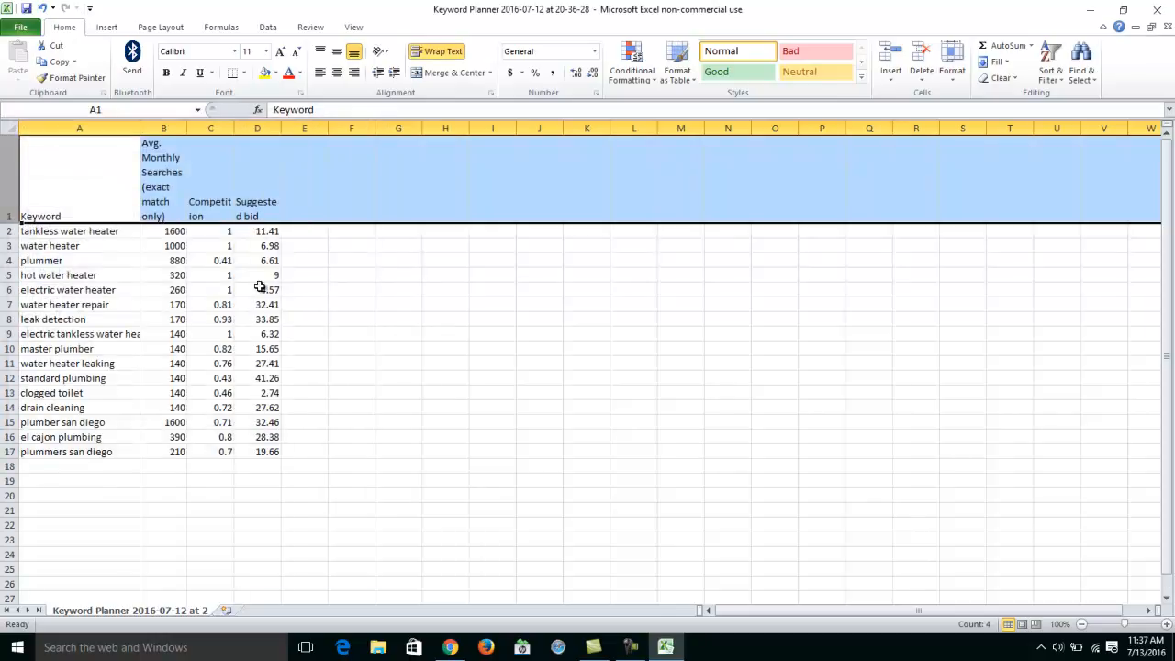
- Remove "(exact match only)" from the header in B1 so that it reads "Avg. Monthly Searches"
click(164, 176)
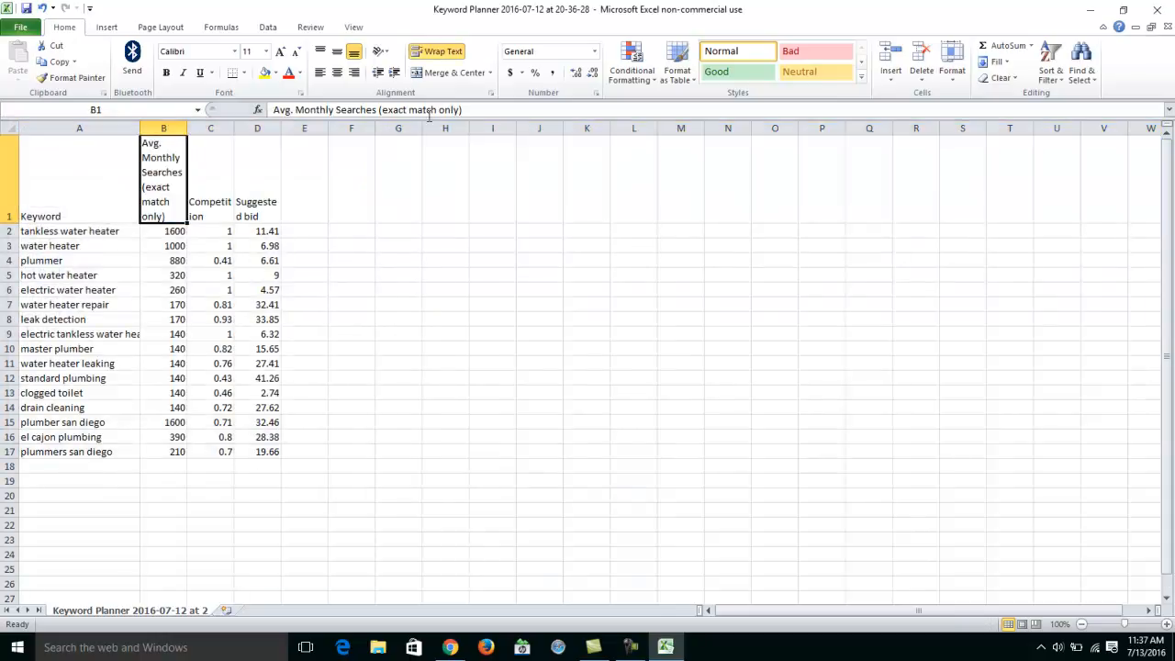
drag(466, 109, 376, 109)
key(Delete)
drag(367, 349, 373, 343)
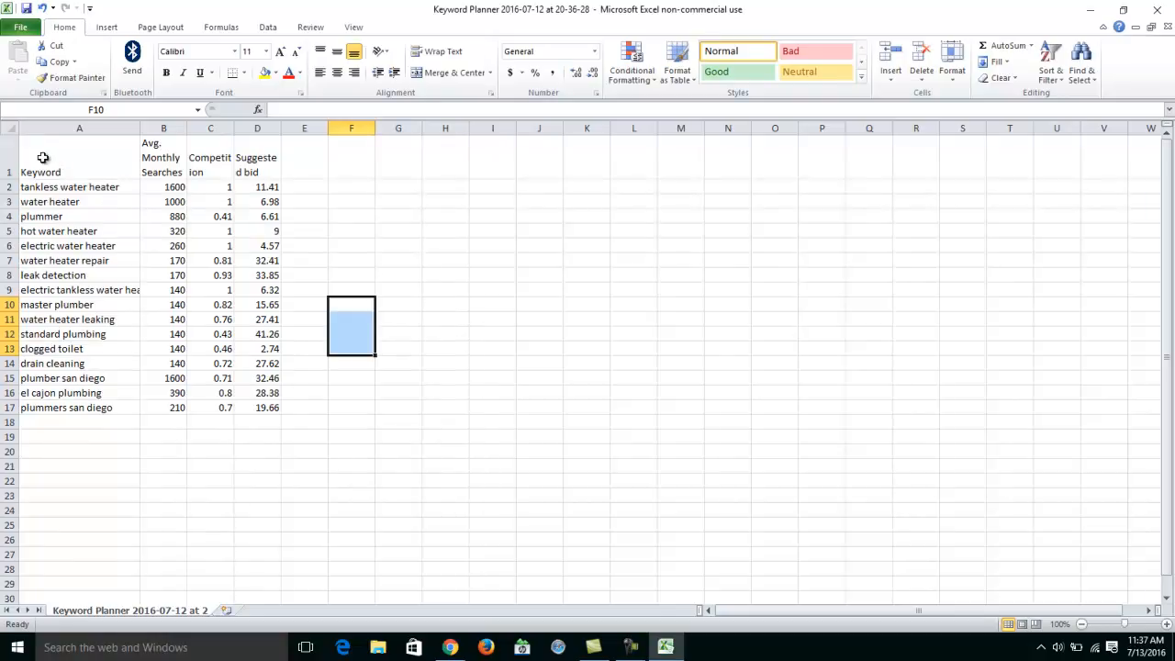
- Sort the entire sheet by Avg. Monthly Searches from smallest to largest, treating the first row as headers
click(9, 129)
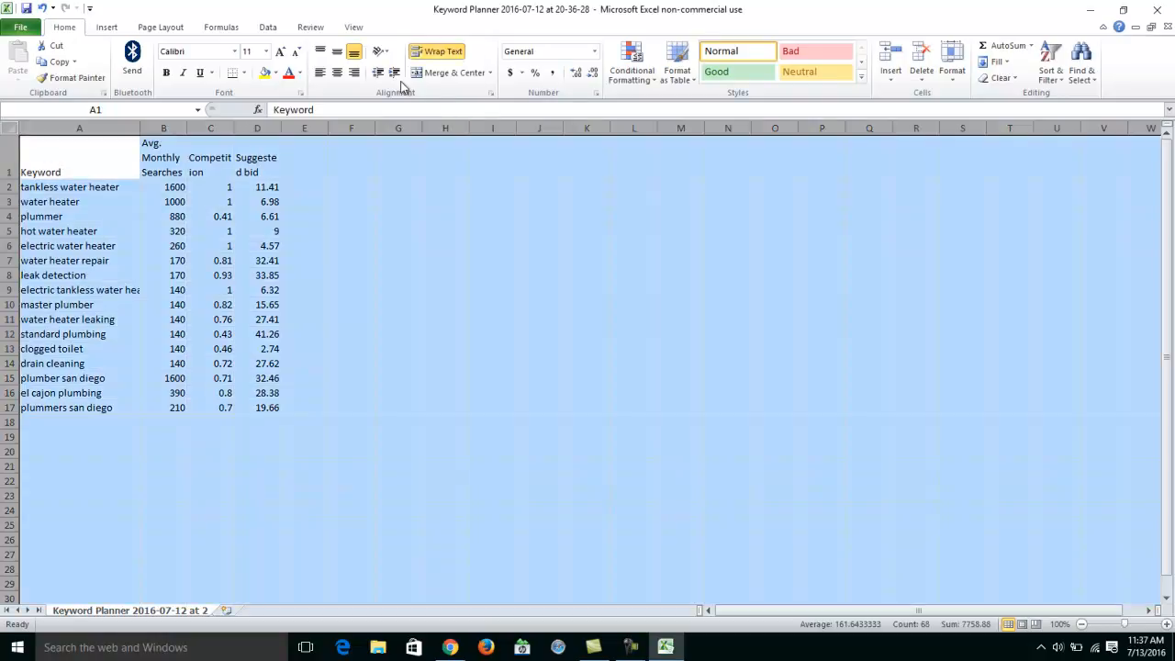
click(267, 26)
click(342, 73)
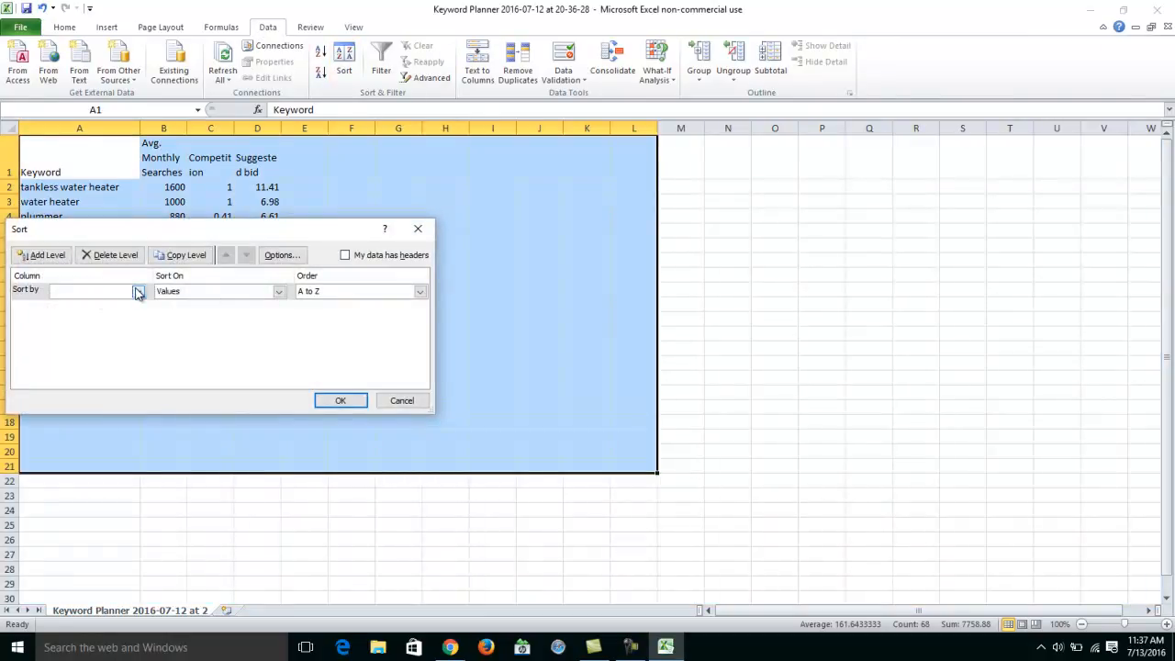
click(346, 255)
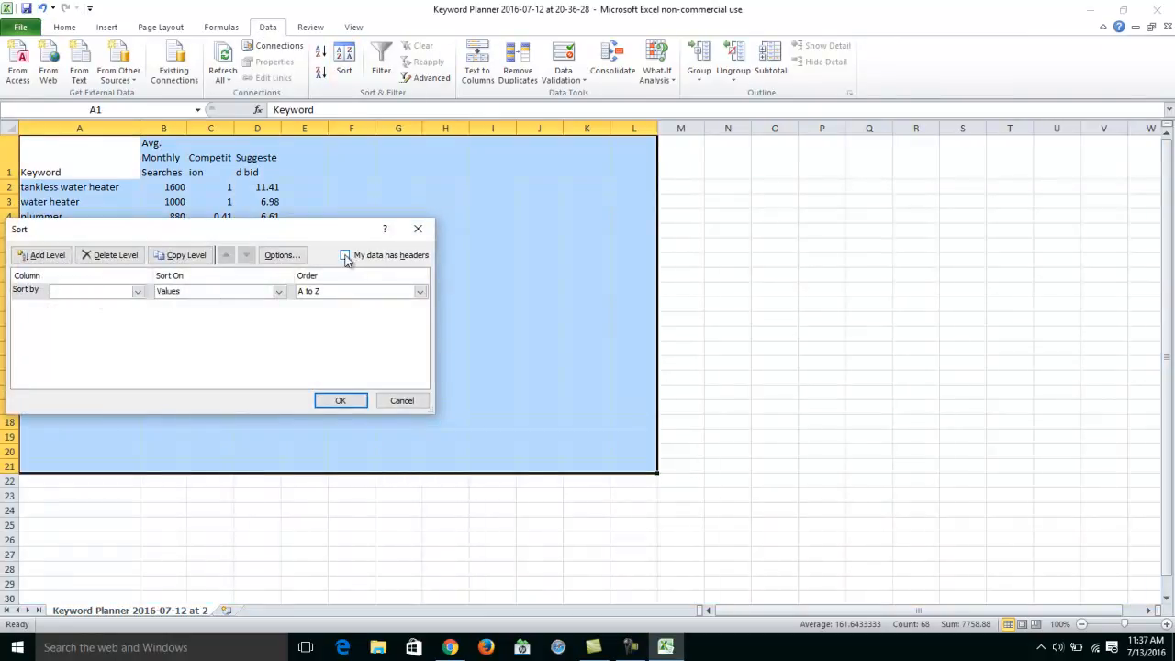
click(139, 290)
click(122, 314)
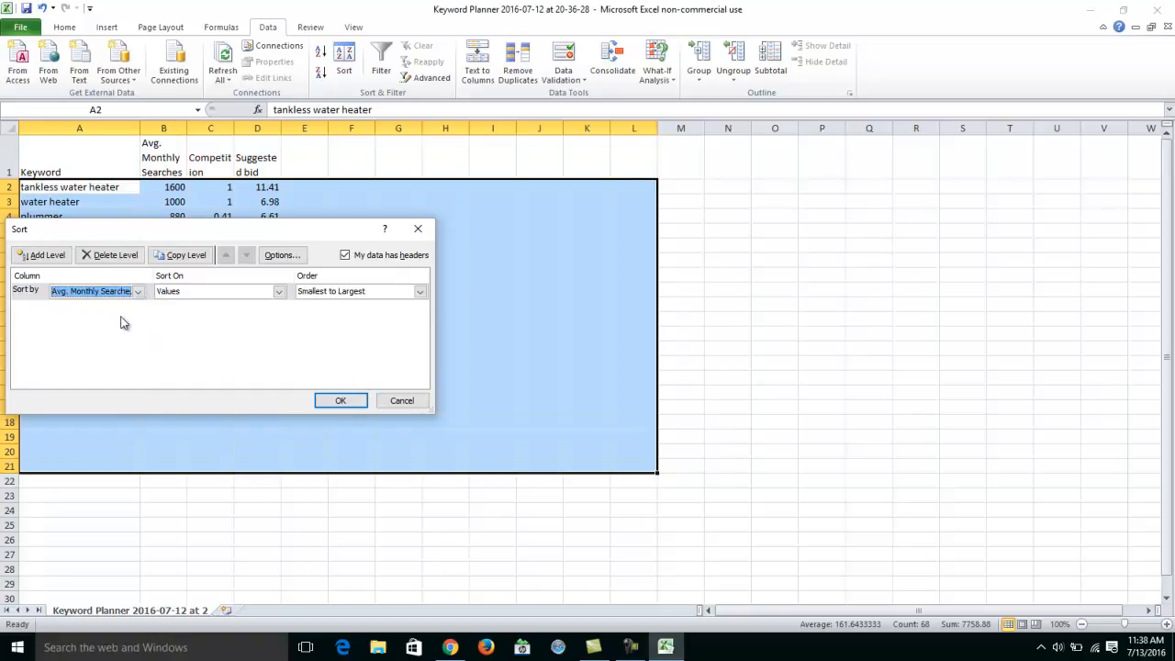
click(341, 400)
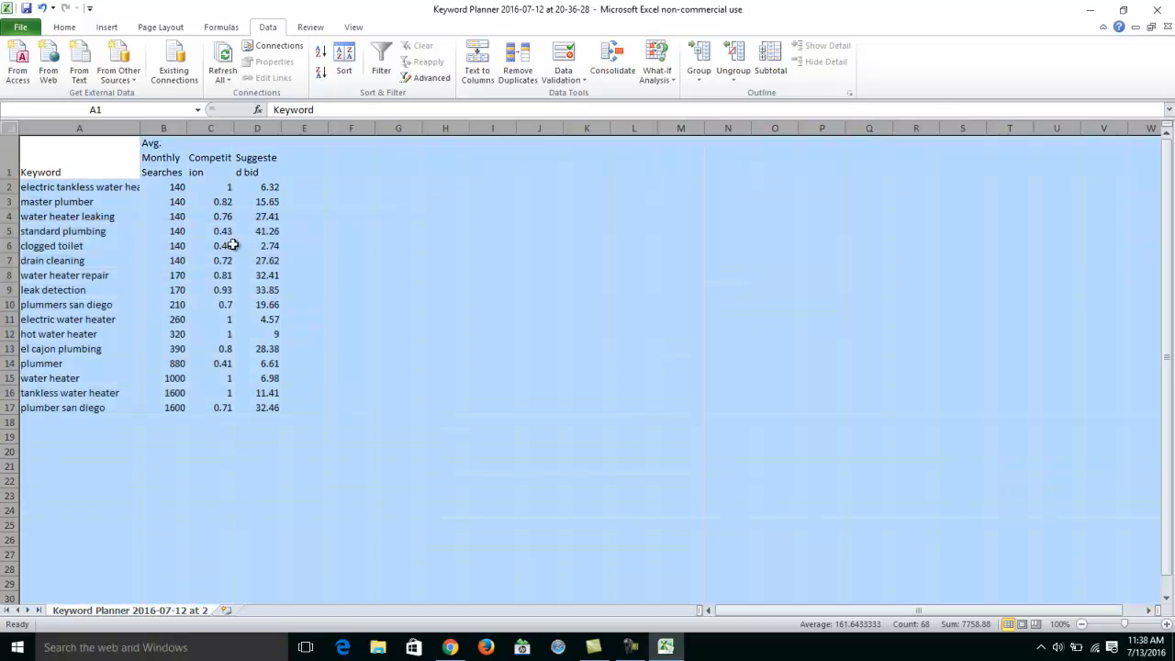
- Re-sort the keyword list by Avg. Monthly Searches with the order set to Largest to Smallest
click(346, 69)
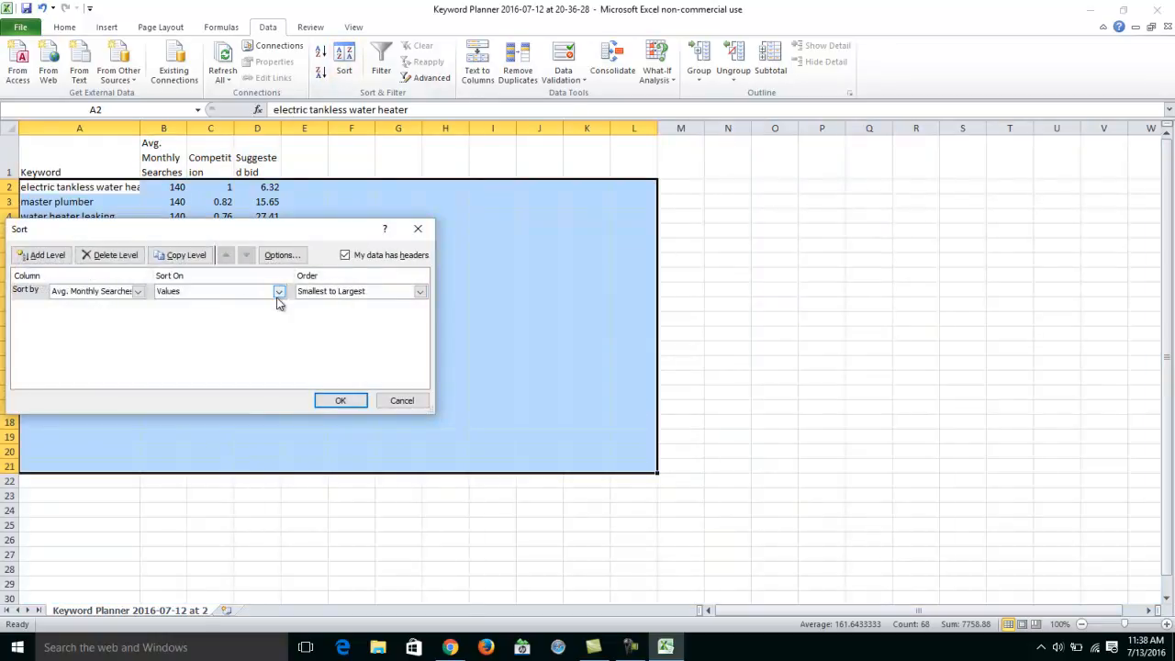
click(420, 291)
click(385, 315)
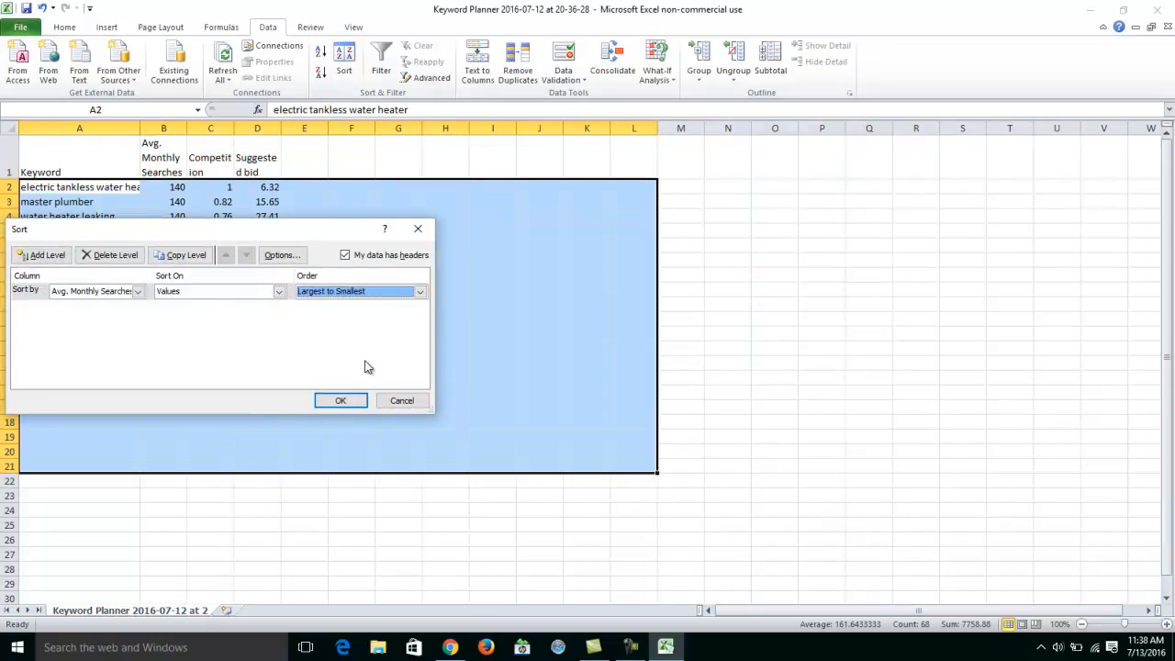
click(340, 400)
click(353, 318)
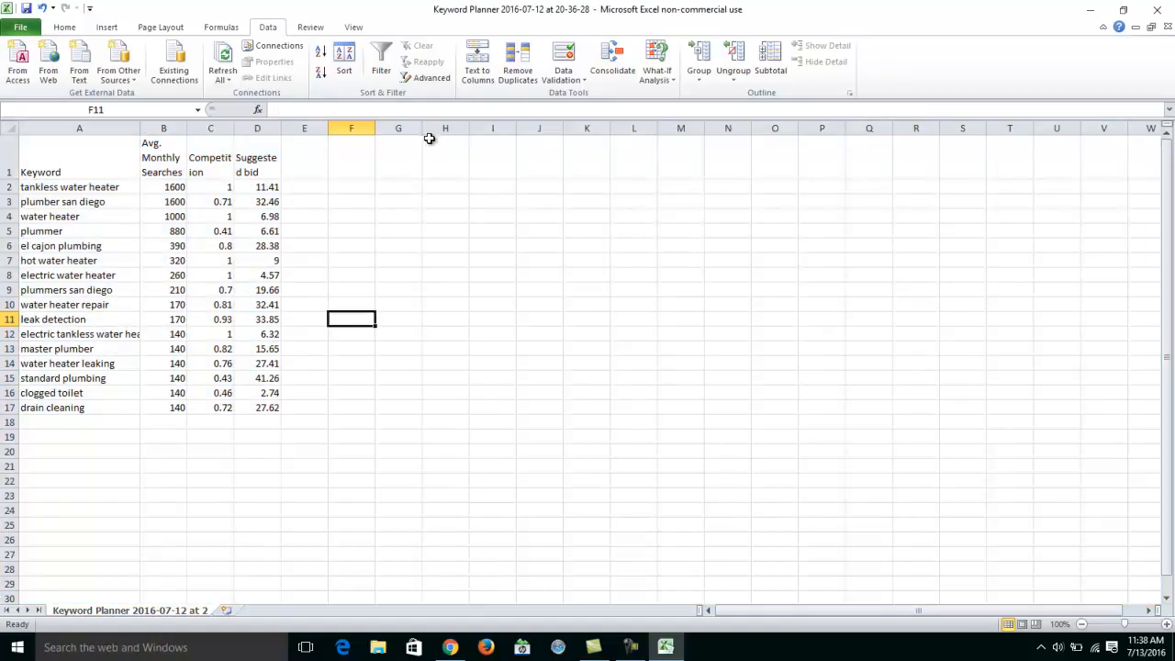
- Give the header cells A1 to D1 a dark grey fill and white text
drag(56, 169, 262, 161)
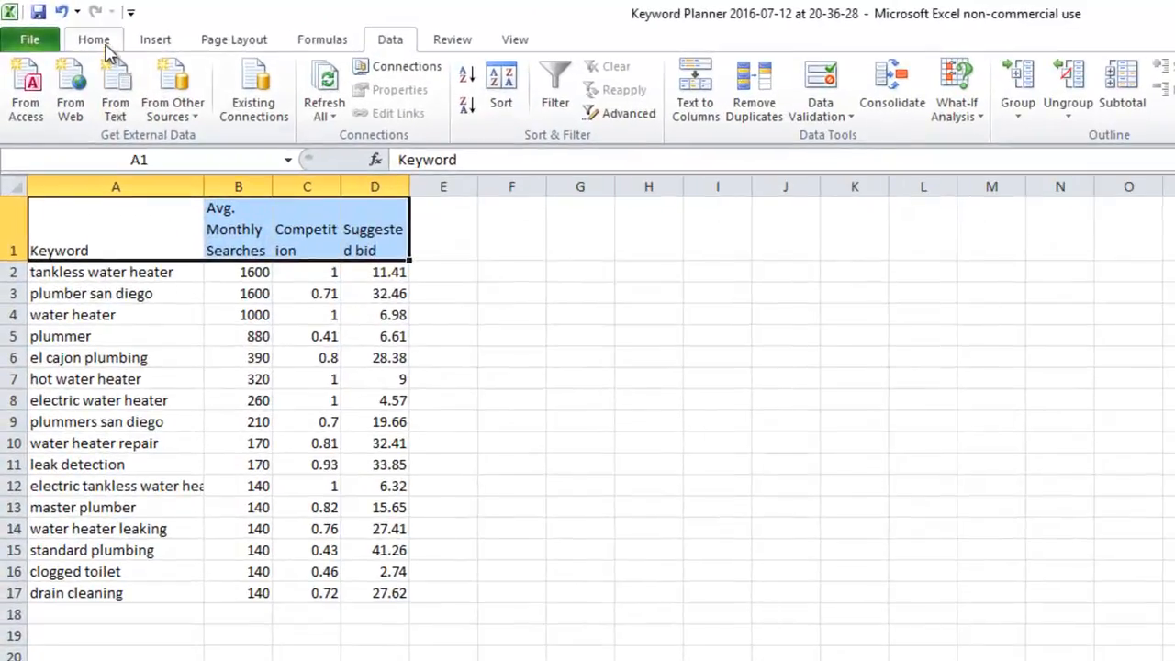
click(105, 46)
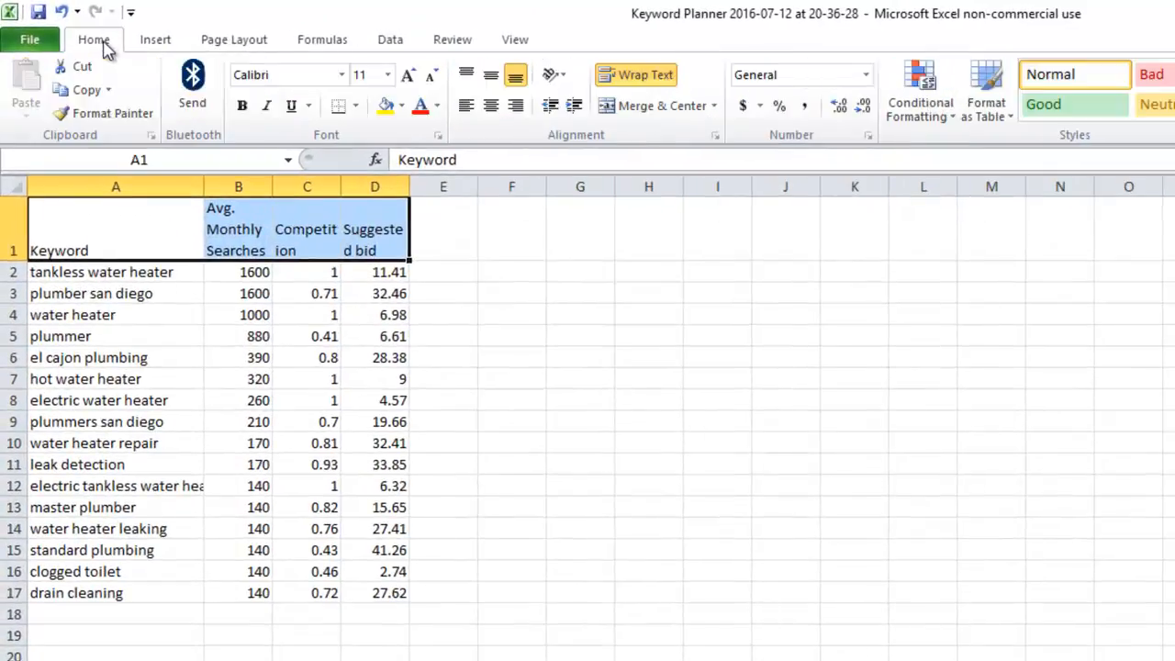
click(401, 106)
click(402, 182)
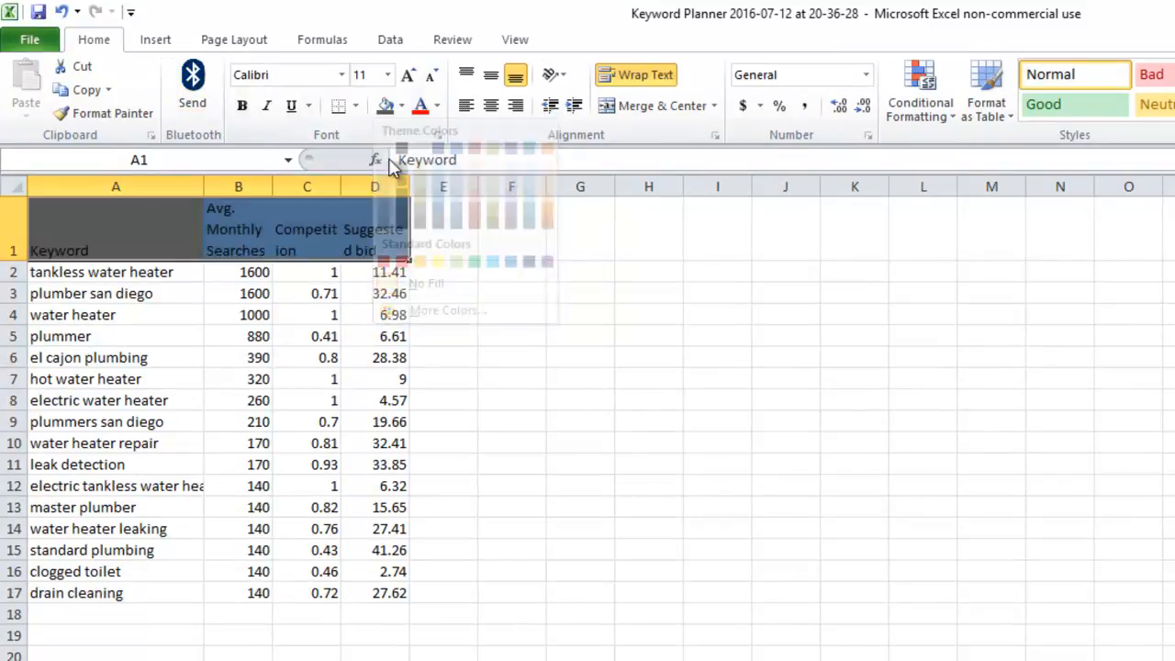
click(437, 107)
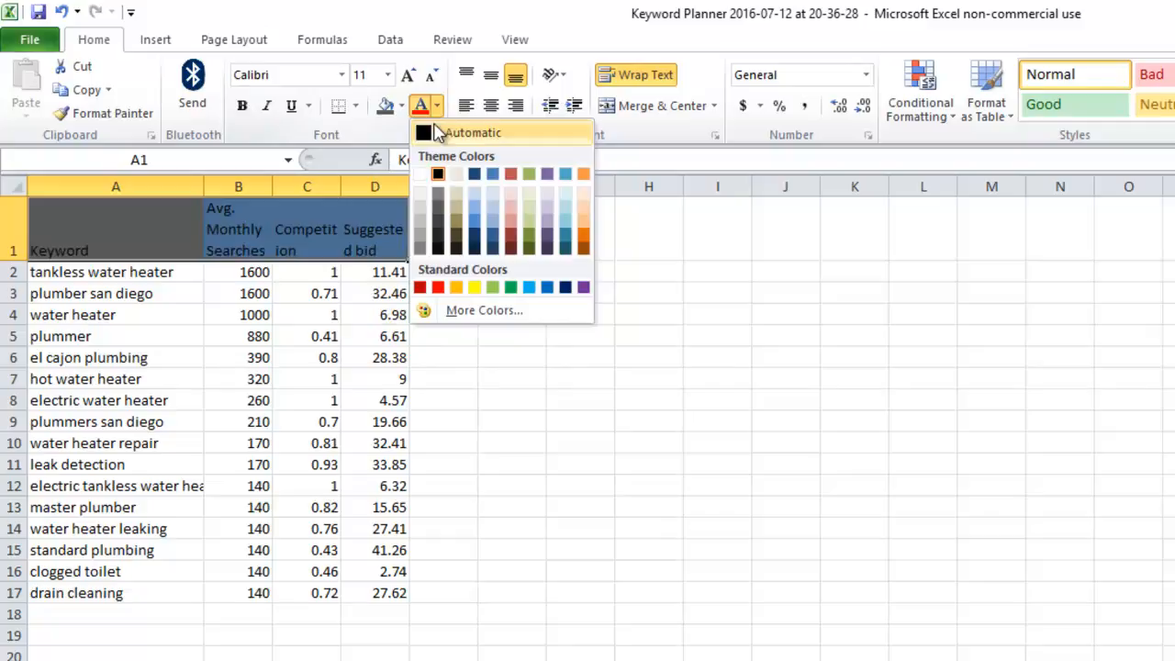
click(419, 174)
click(506, 428)
- Review the sorted keywords along with their average monthly searches, competition and suggested bid values
click(257, 272)
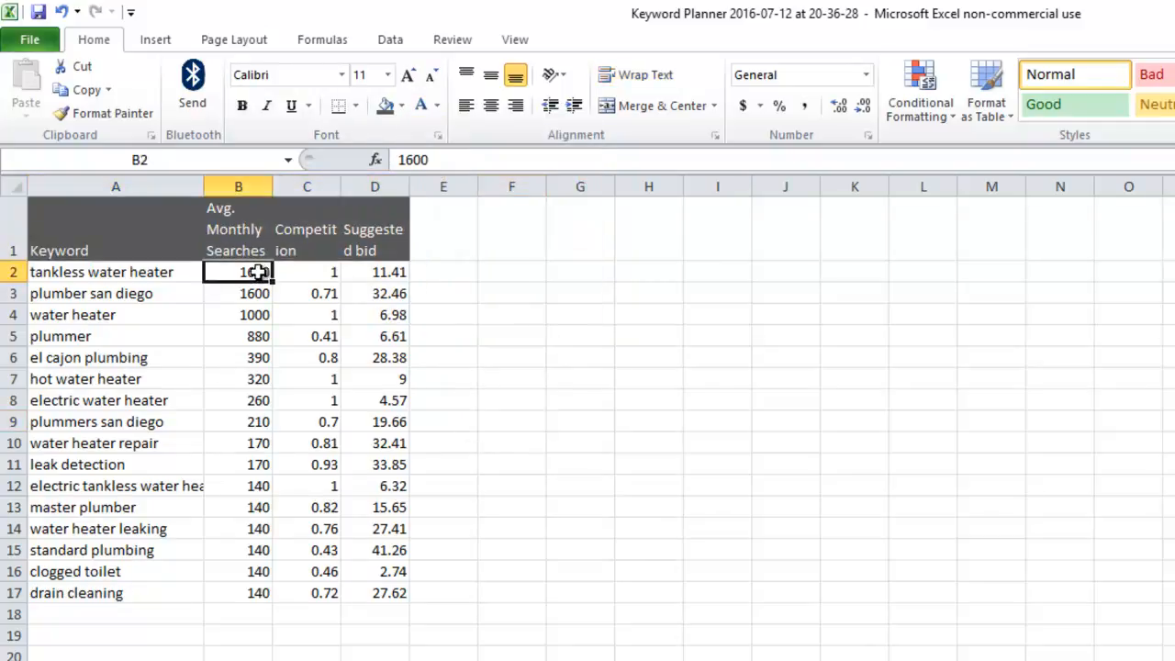
drag(163, 272, 108, 592)
click(254, 271)
drag(254, 272, 219, 585)
click(324, 273)
drag(323, 273, 354, 582)
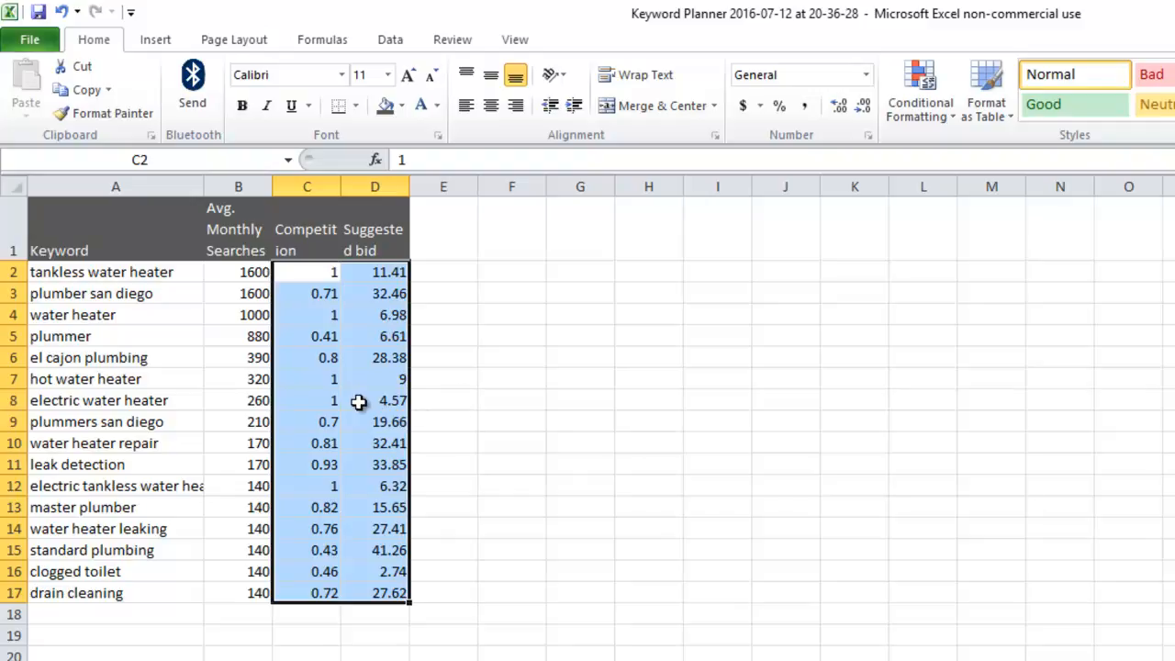
click(465, 426)
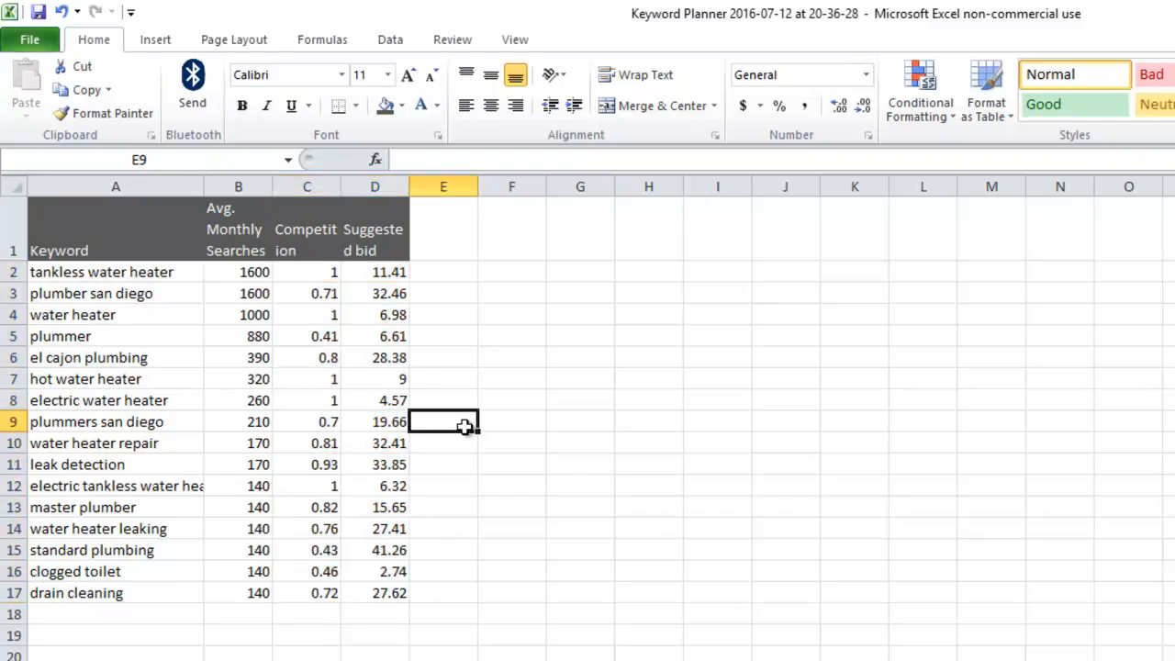
click(941, 547)
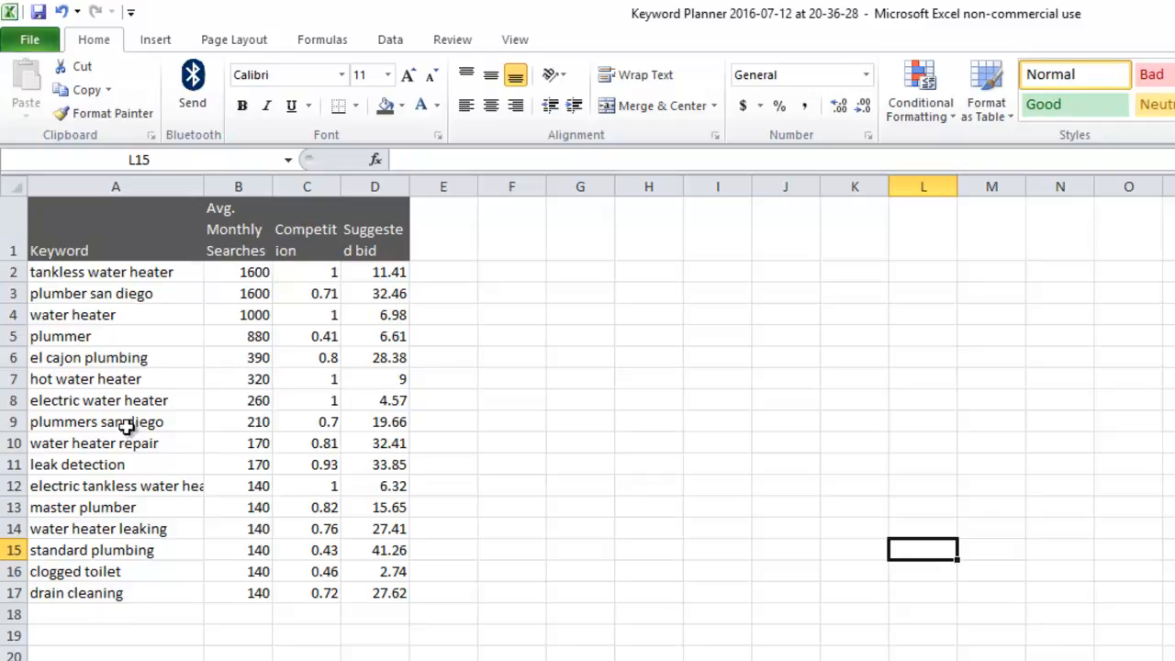
drag(113, 272, 95, 601)
click(87, 635)
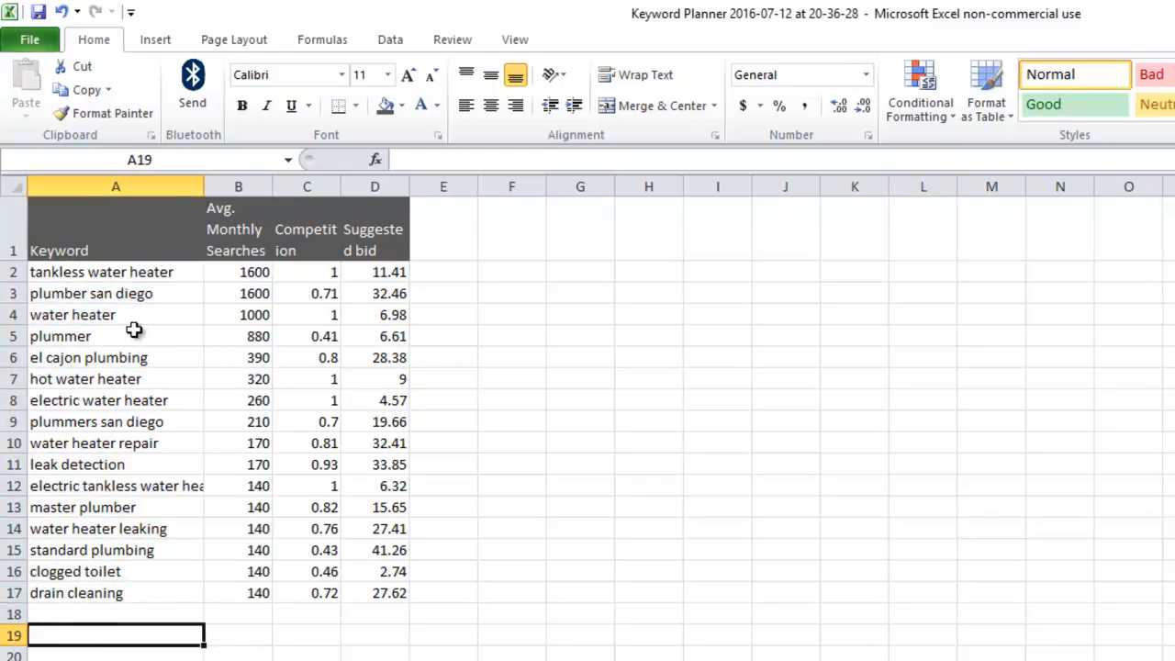